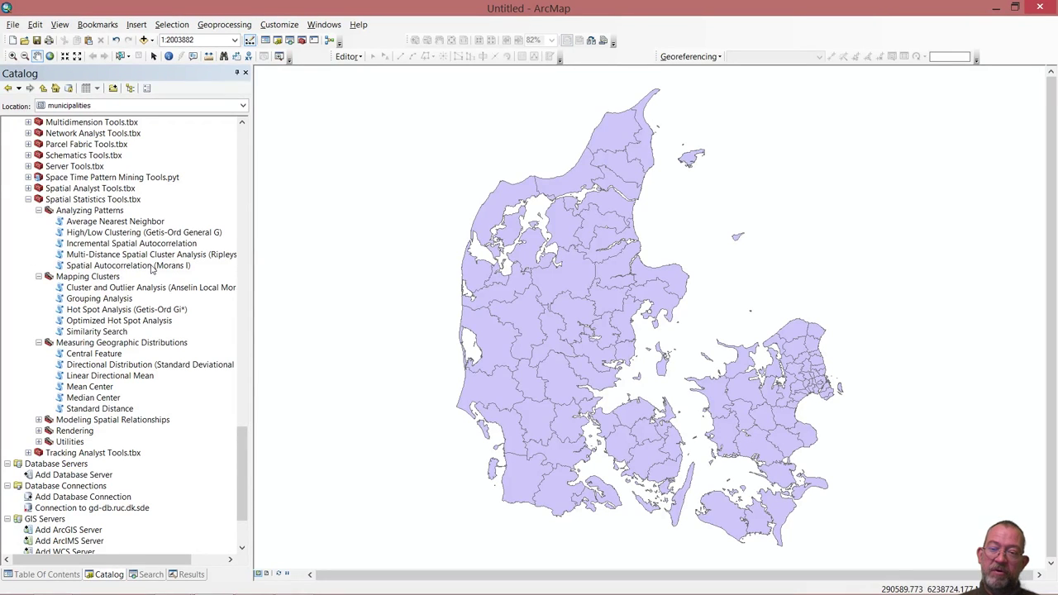
click(152, 266)
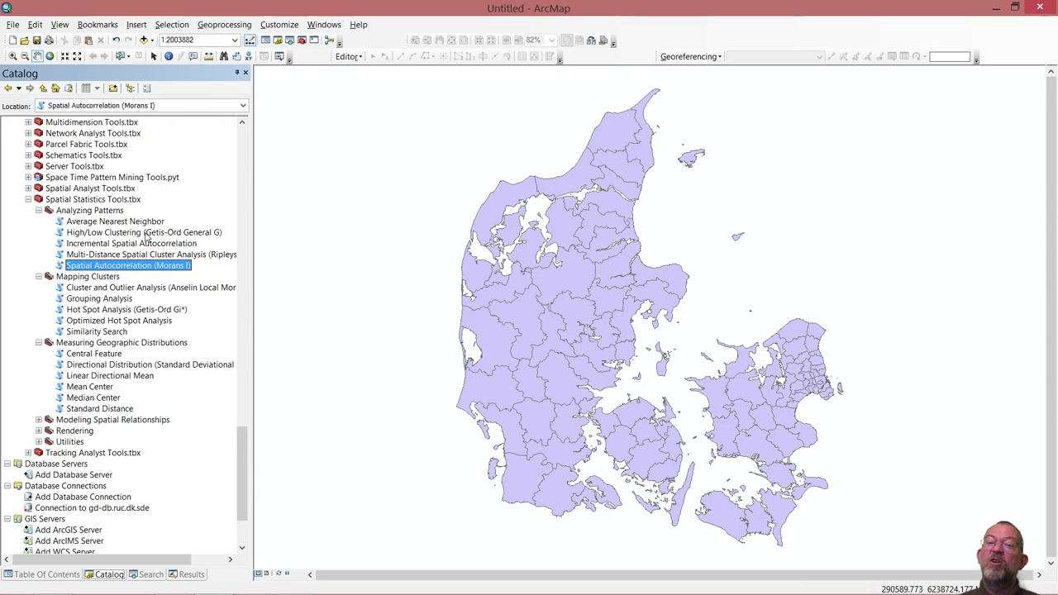
click(146, 235)
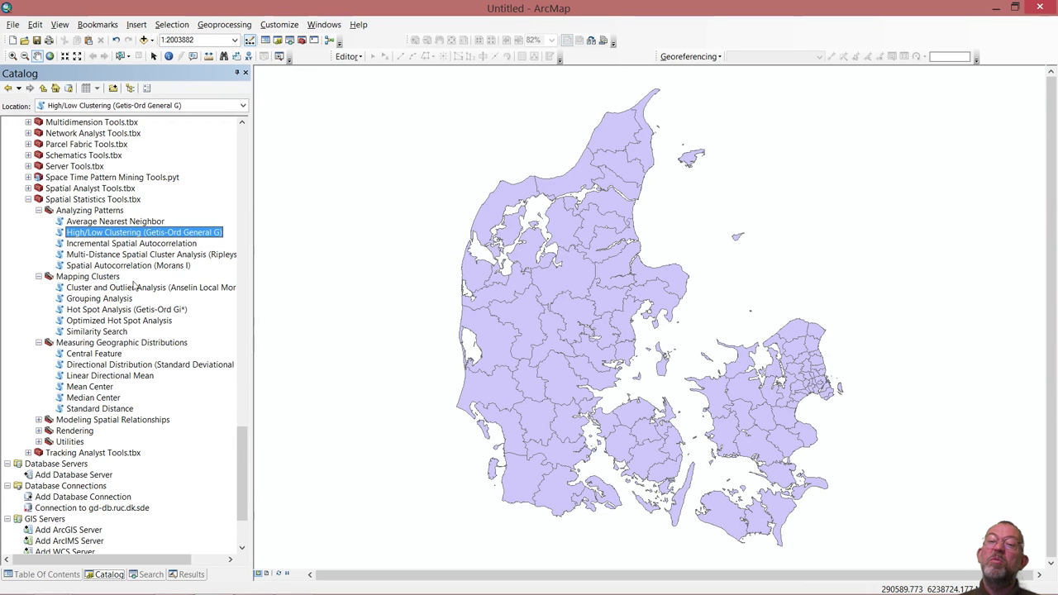
click(102, 311)
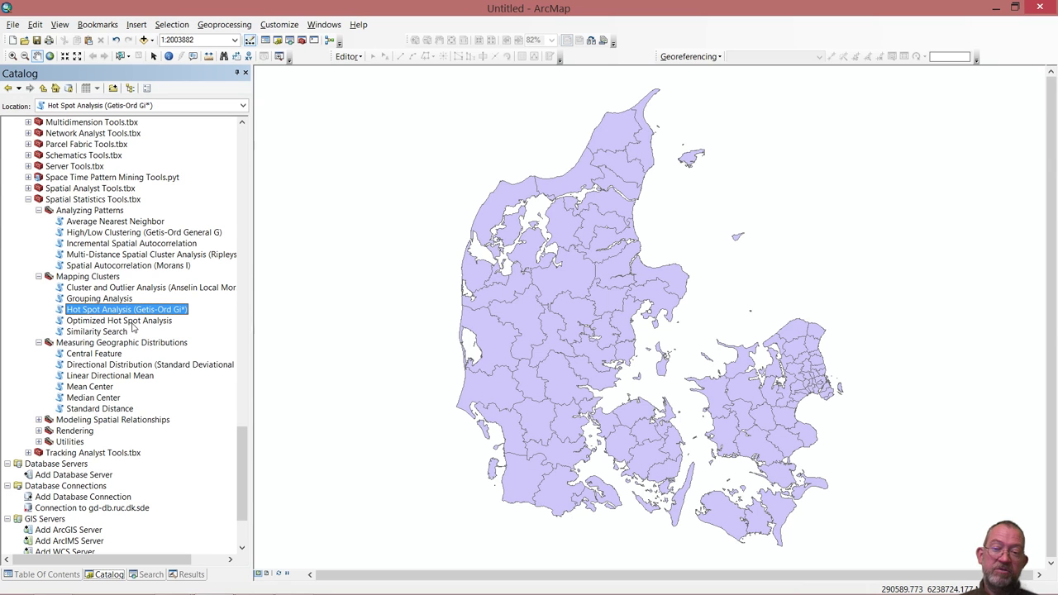
Open the Spatial Autocorrelation (Morans I) tool with municipalities as the input feature class and avg_incom as the input field
double_click(111, 266)
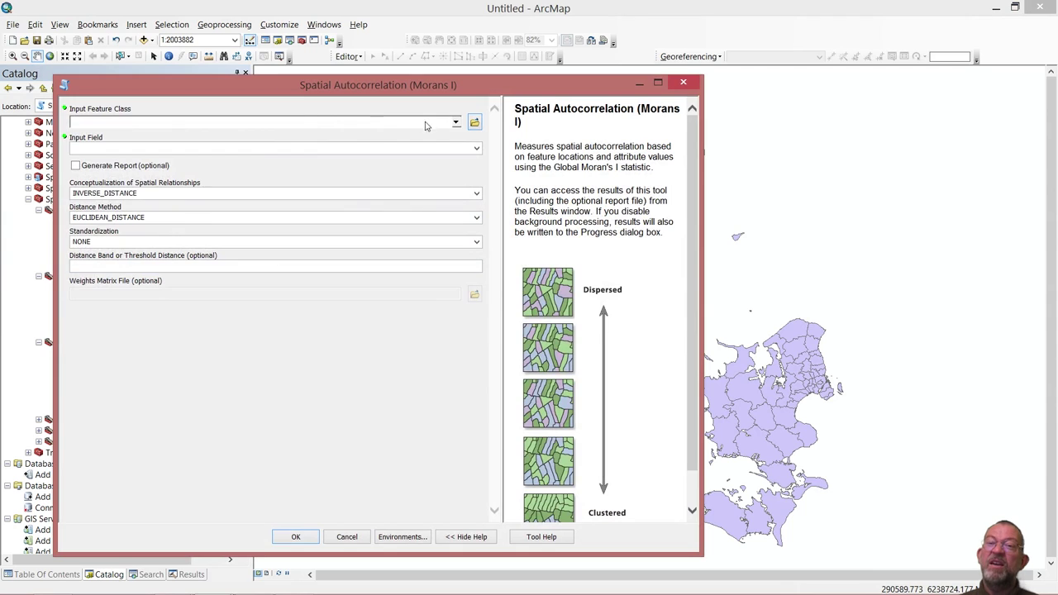
click(454, 123)
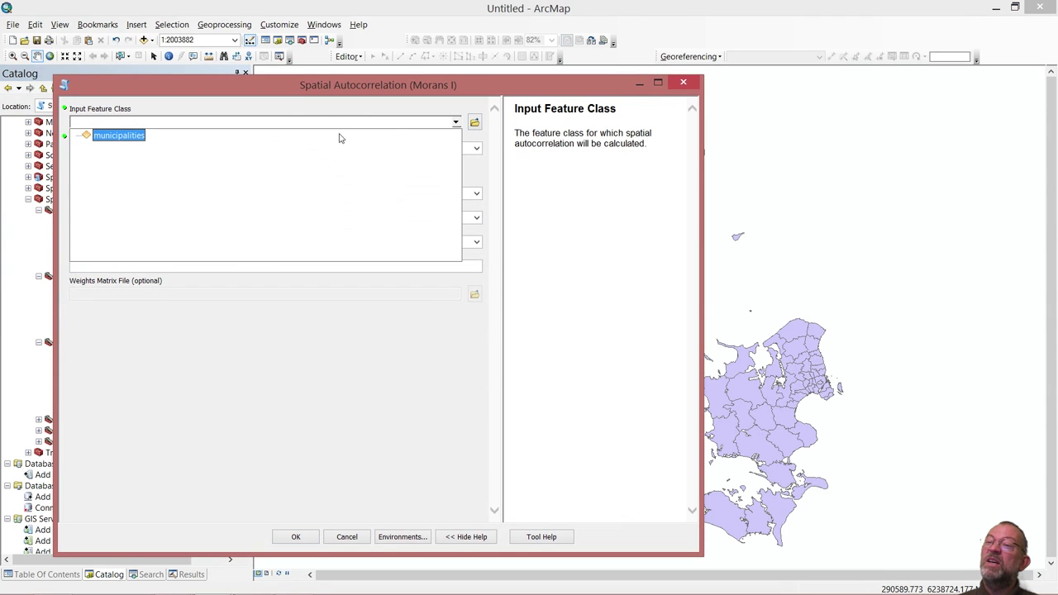
click(124, 137)
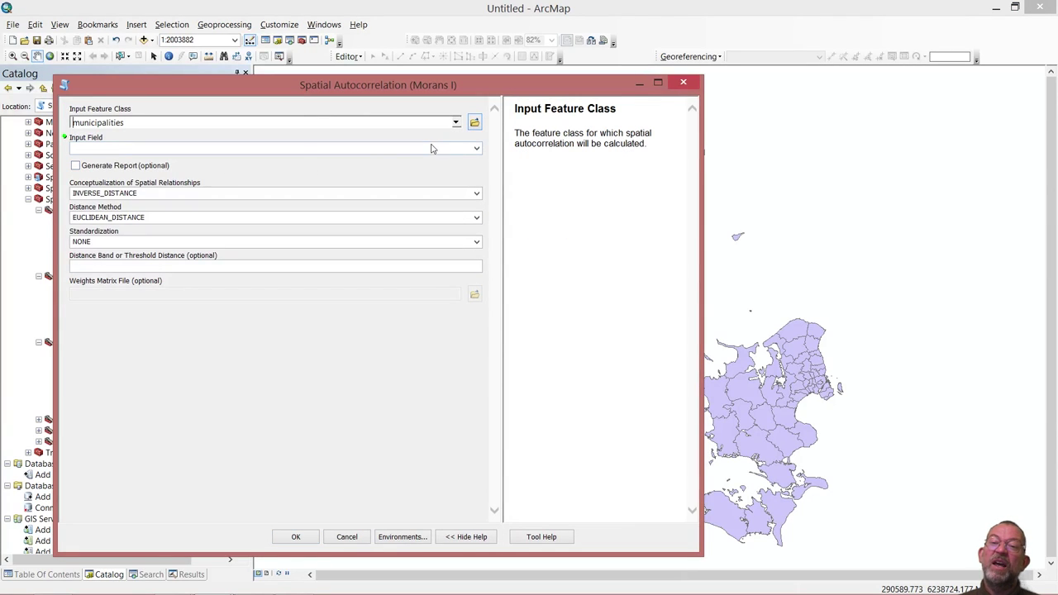
click(475, 148)
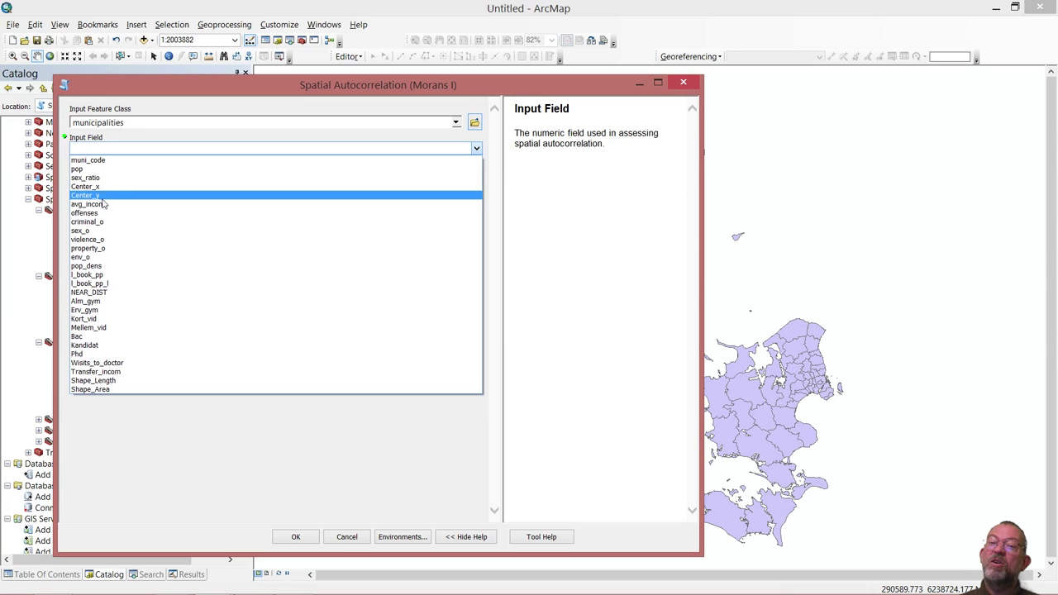
click(104, 204)
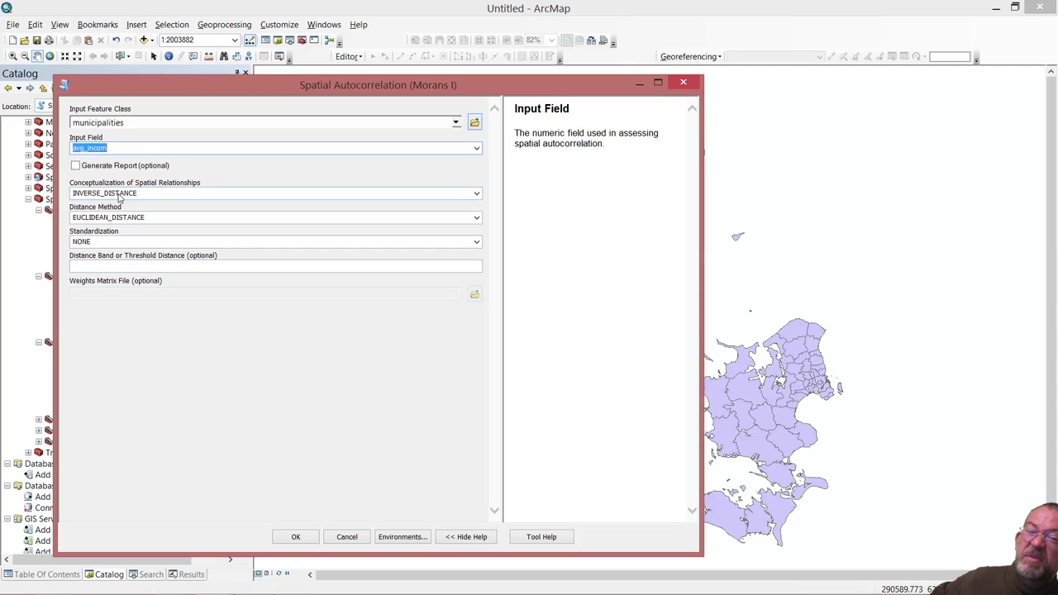
Keep INVERSE_DISTANCE as the conceptualization of spatial relationships and set the standardization to ROW
click(153, 199)
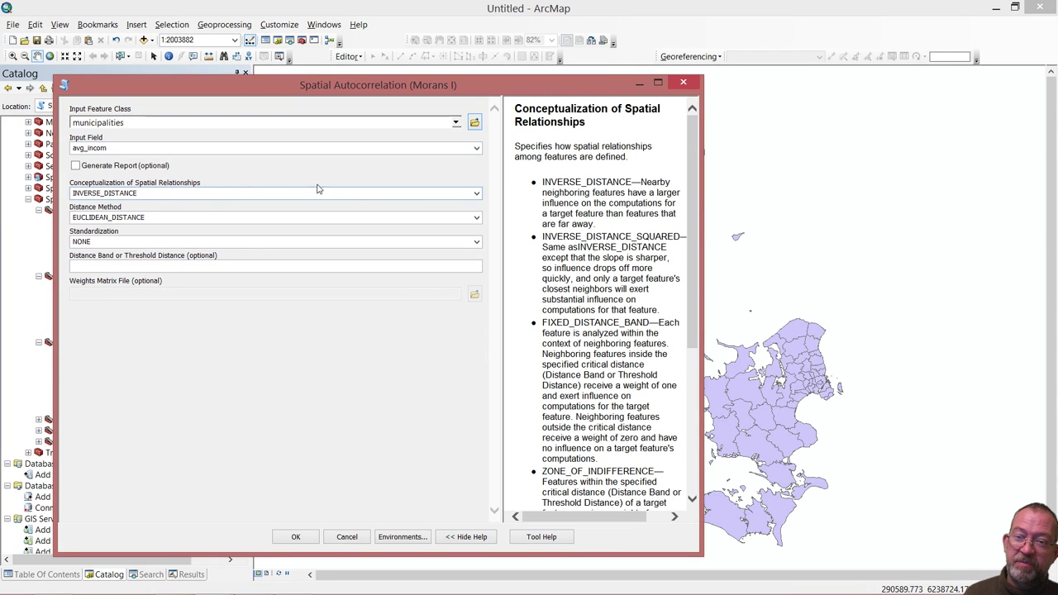
click(475, 195)
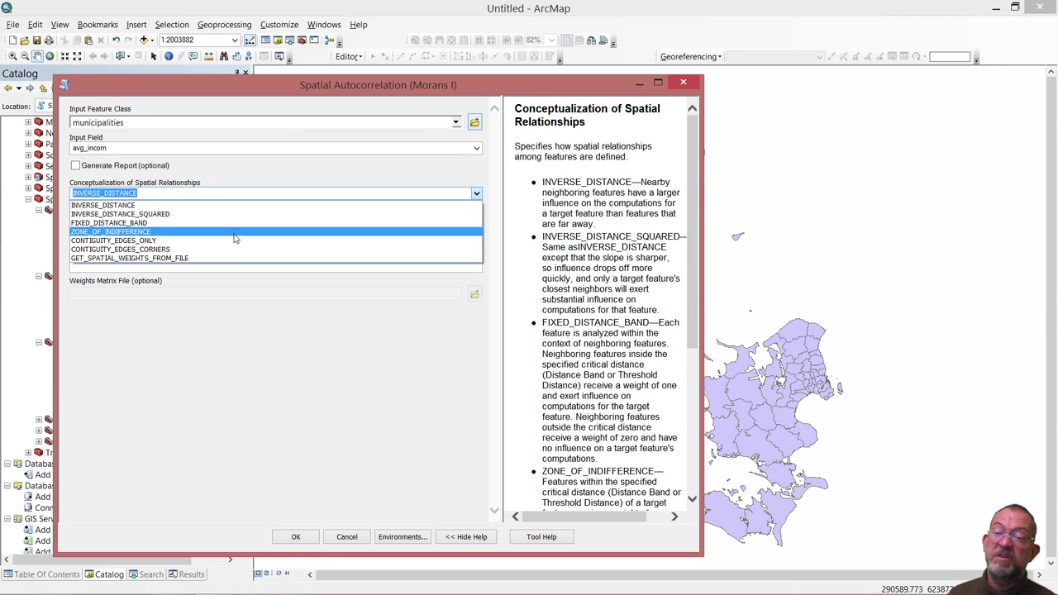
click(235, 207)
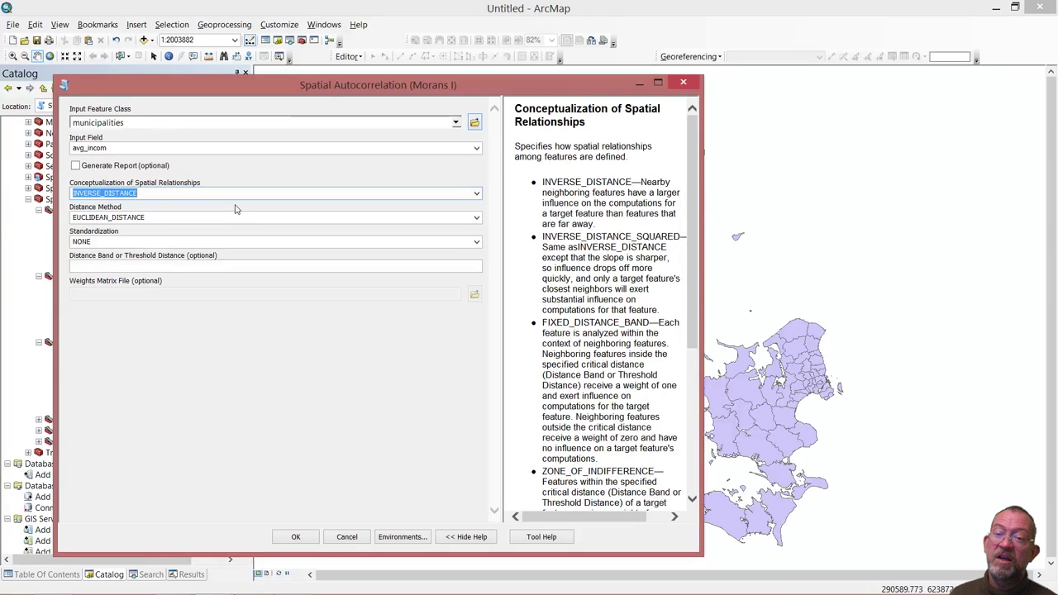
click(476, 245)
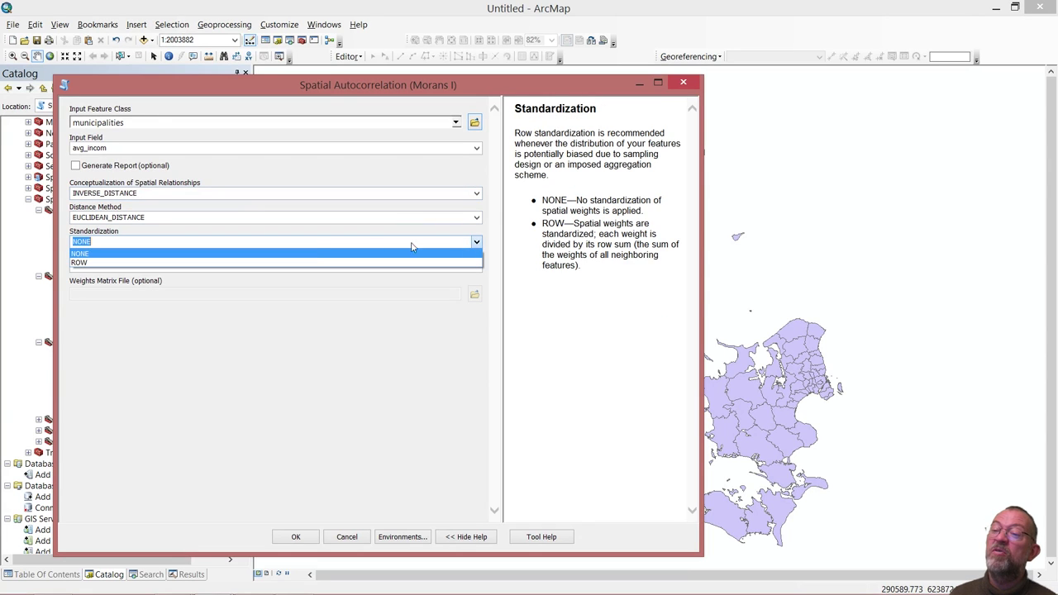
click(291, 262)
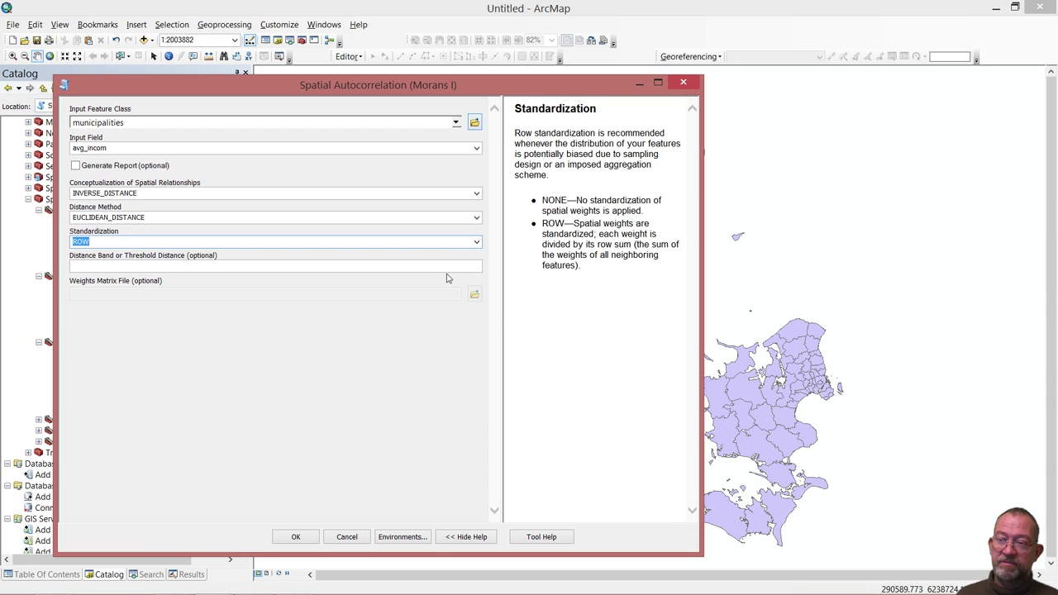
Run the Spatial Autocorrelation tool with a threshold distance of 100000 and report generation enabled
click(347, 269)
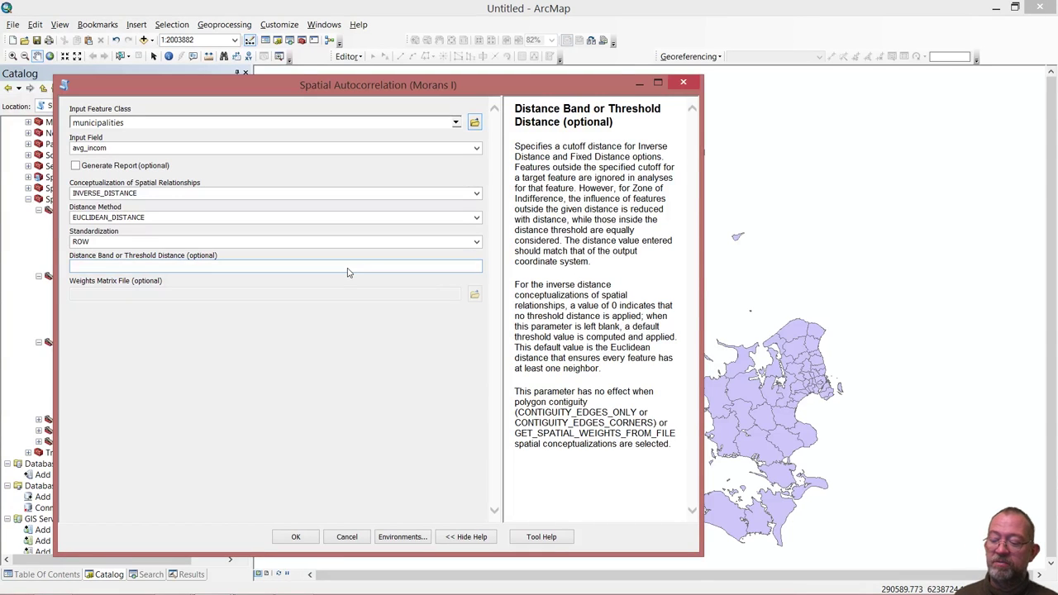
text(10)
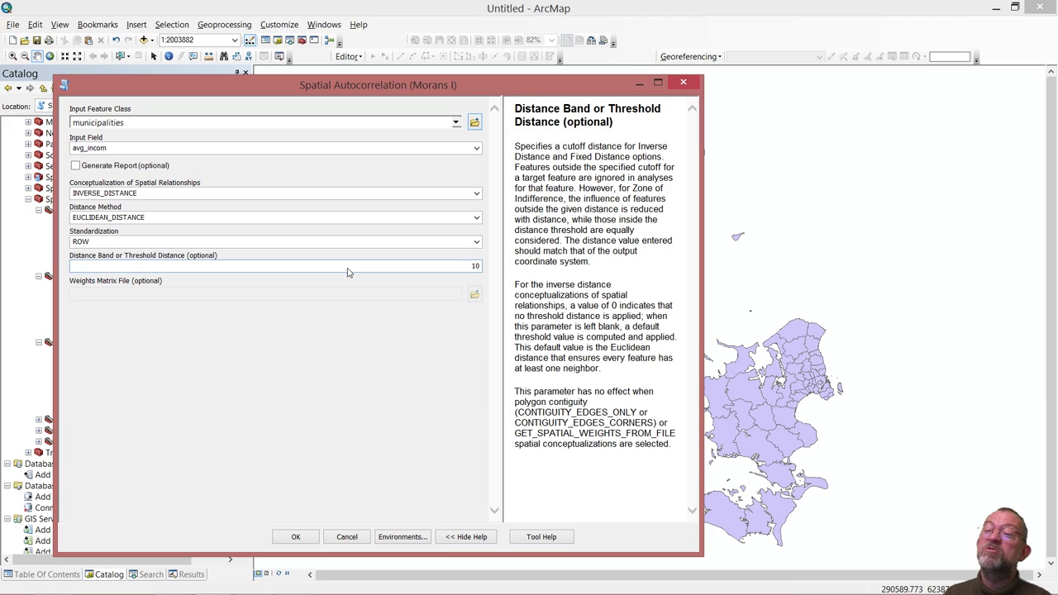
text(0)
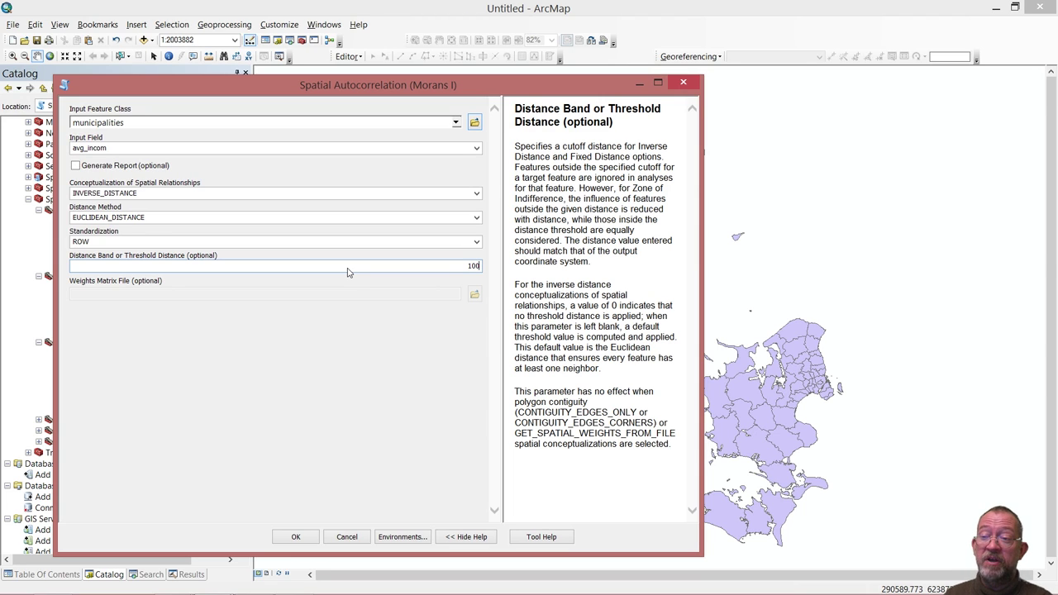
text(000)
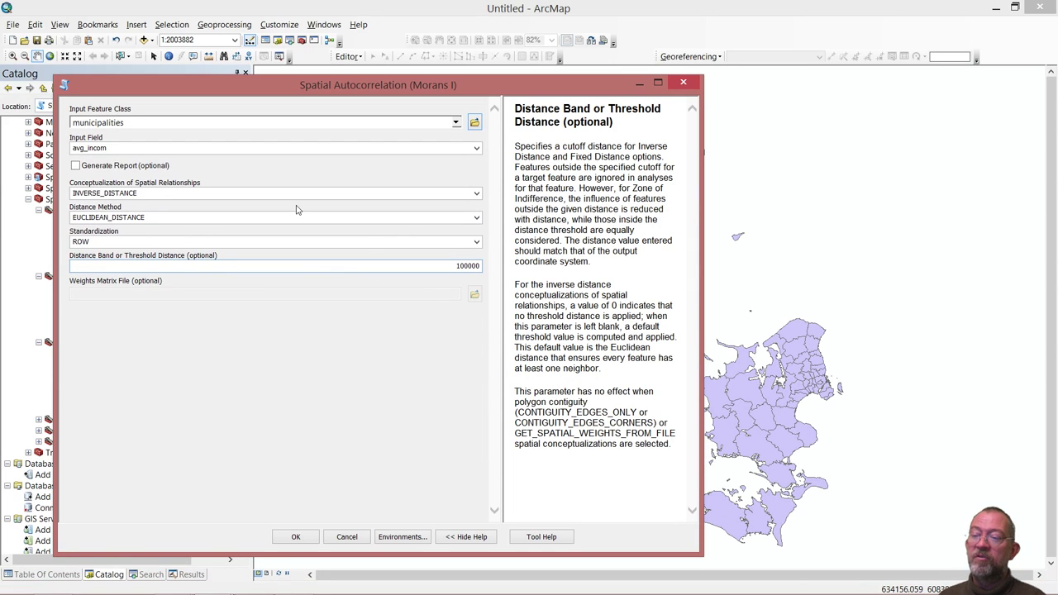
click(75, 165)
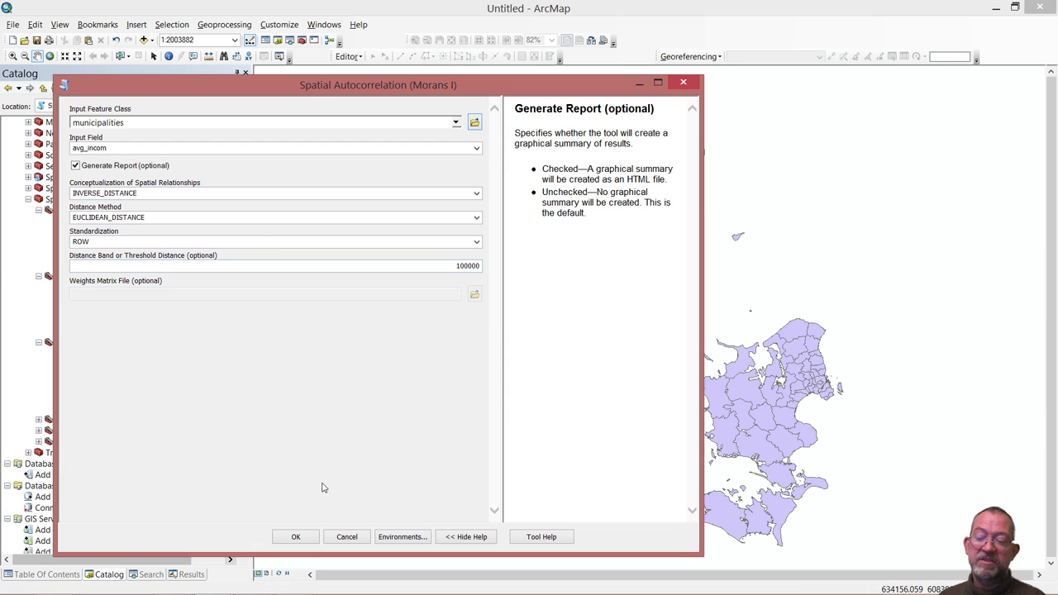
click(295, 537)
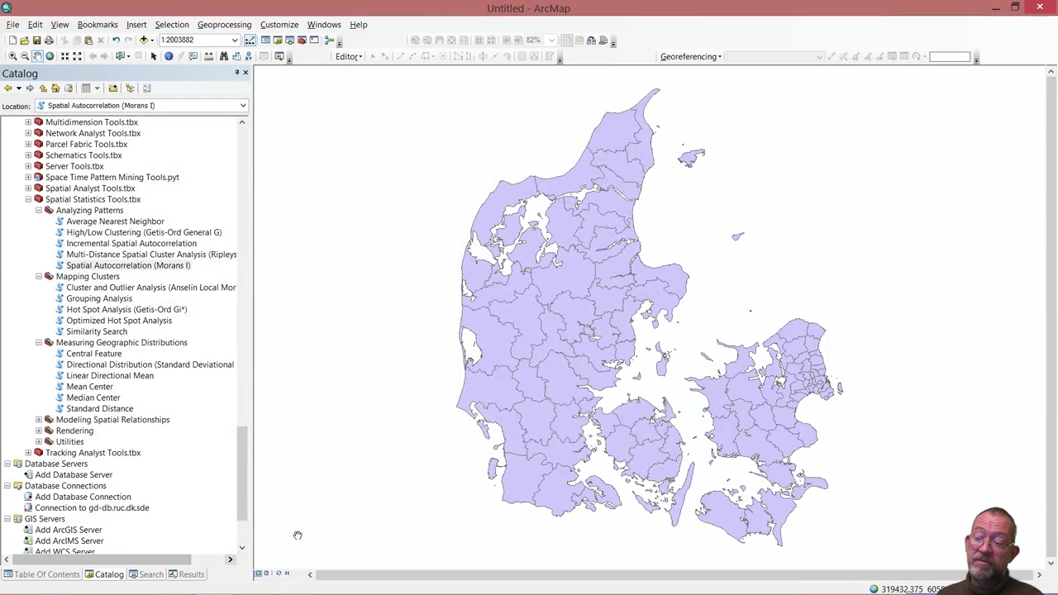
Expand the Spatial Autocorrelation run under the current session's geoprocessing results to show its output values
click(33, 574)
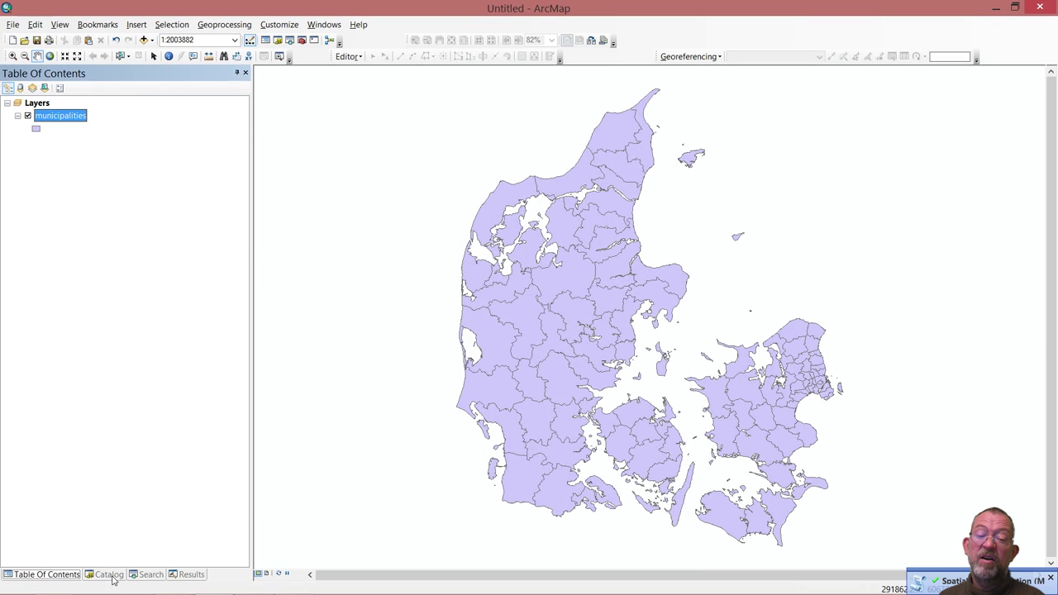
click(188, 575)
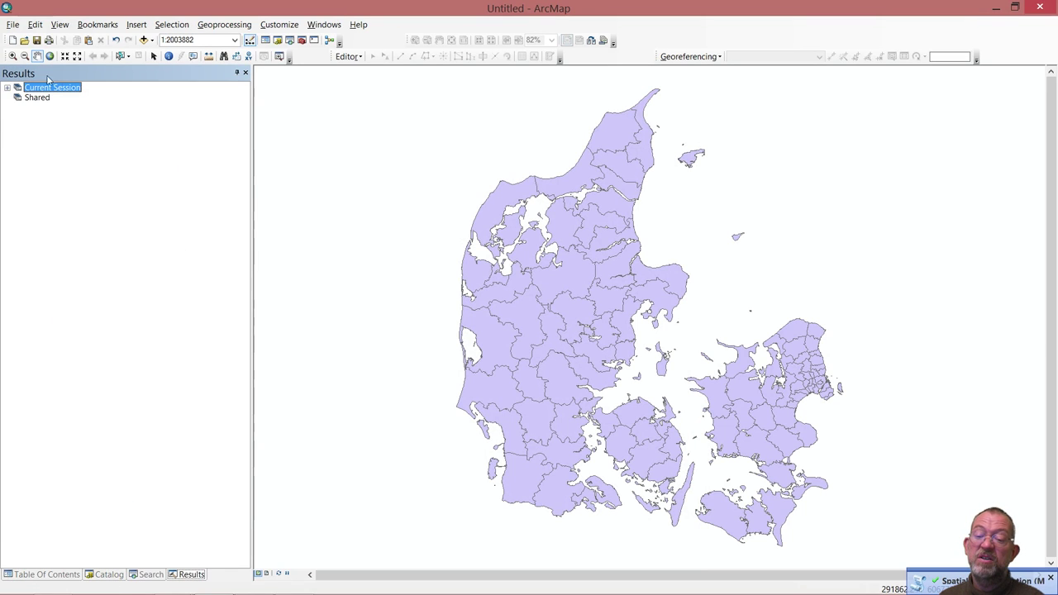
click(7, 87)
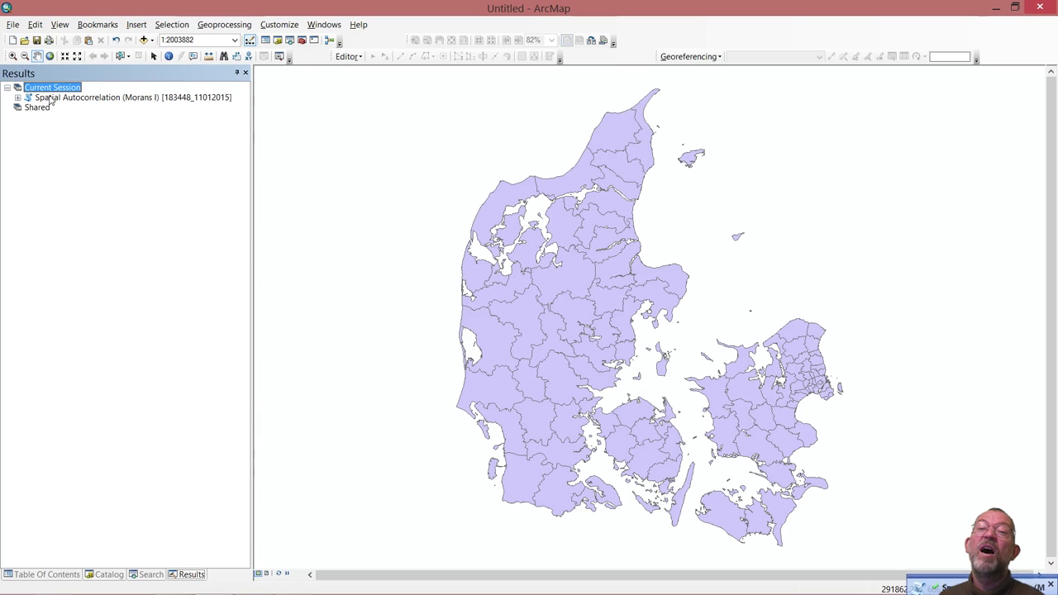
right_click(49, 97)
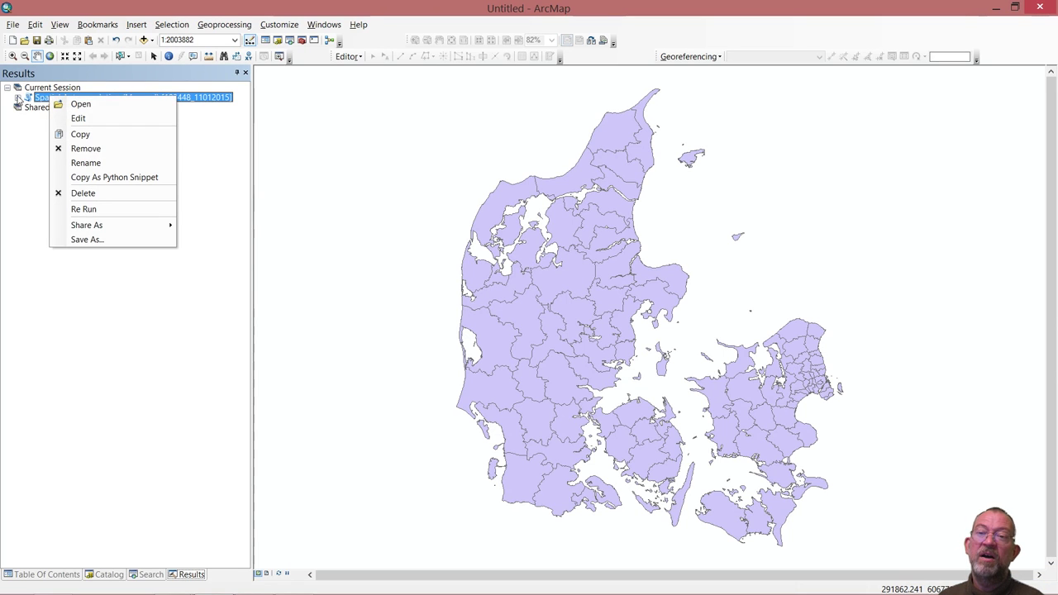
click(17, 98)
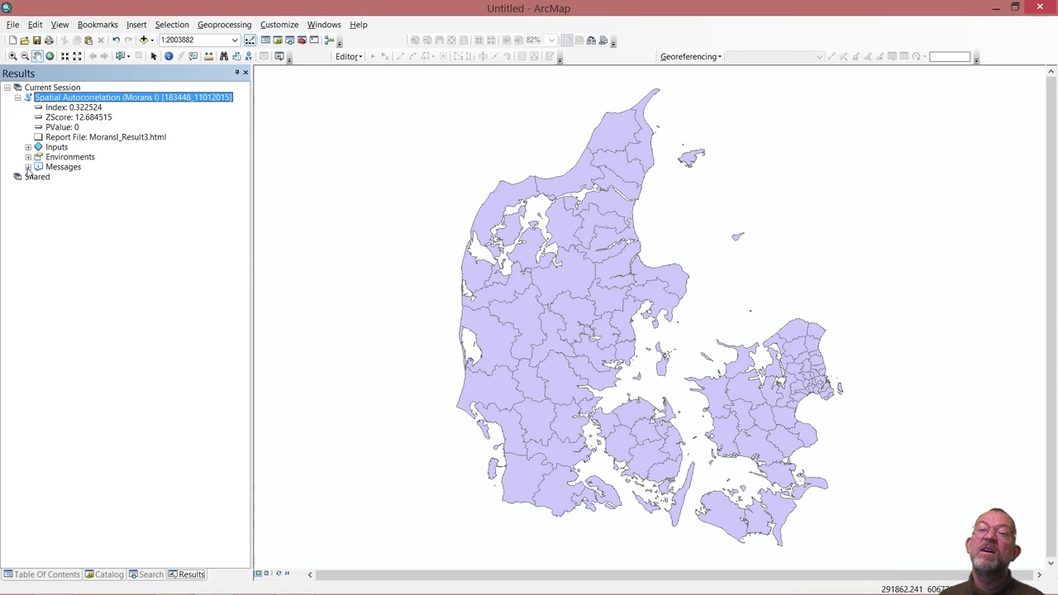
View the run's messages, examine the p-value in the Global Moran's I summary, and close the messages
right_click(51, 169)
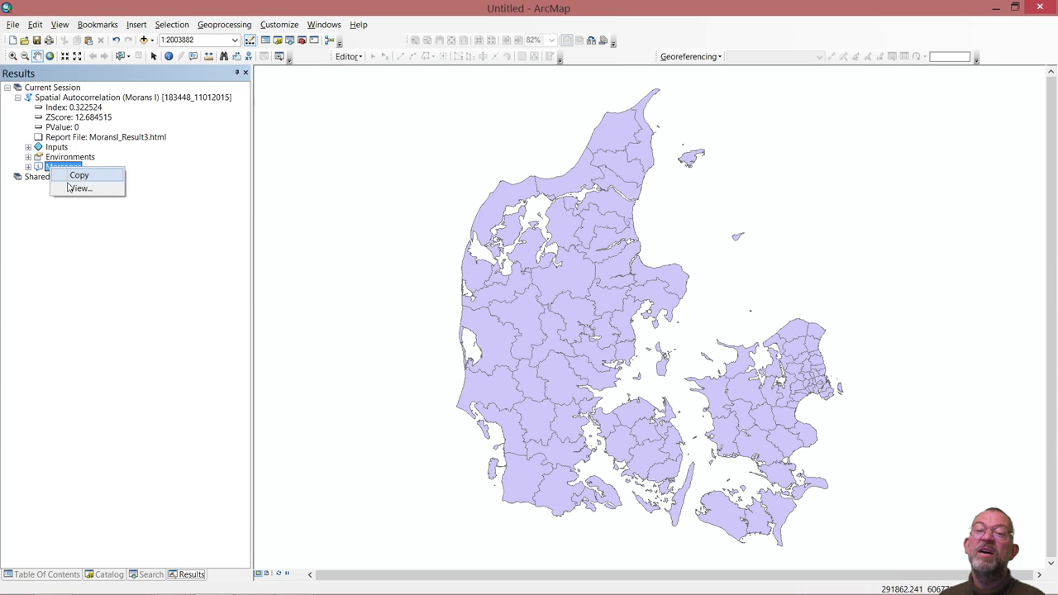
click(80, 188)
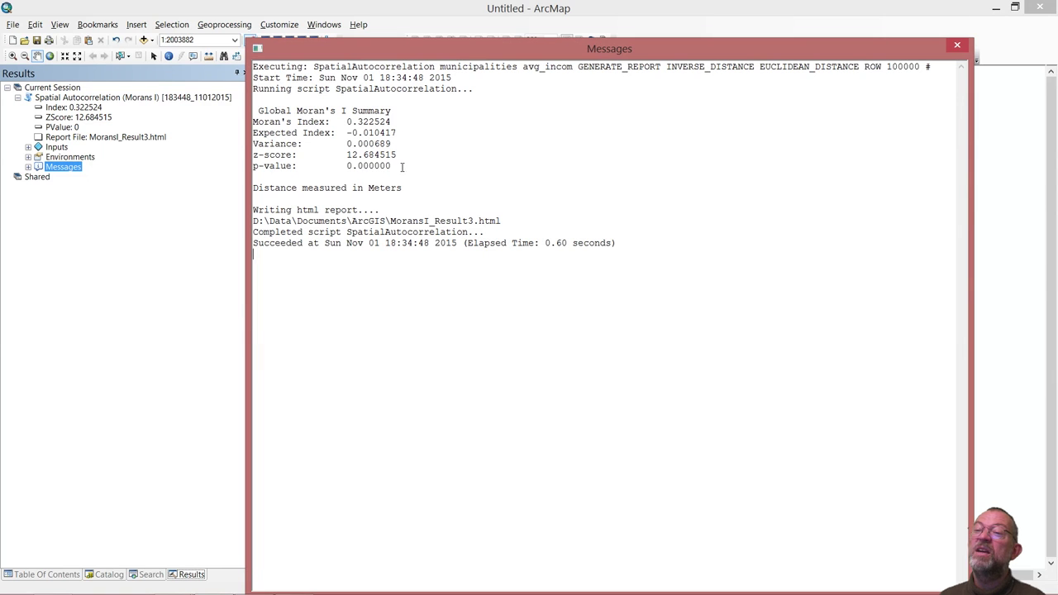
drag(396, 166, 339, 169)
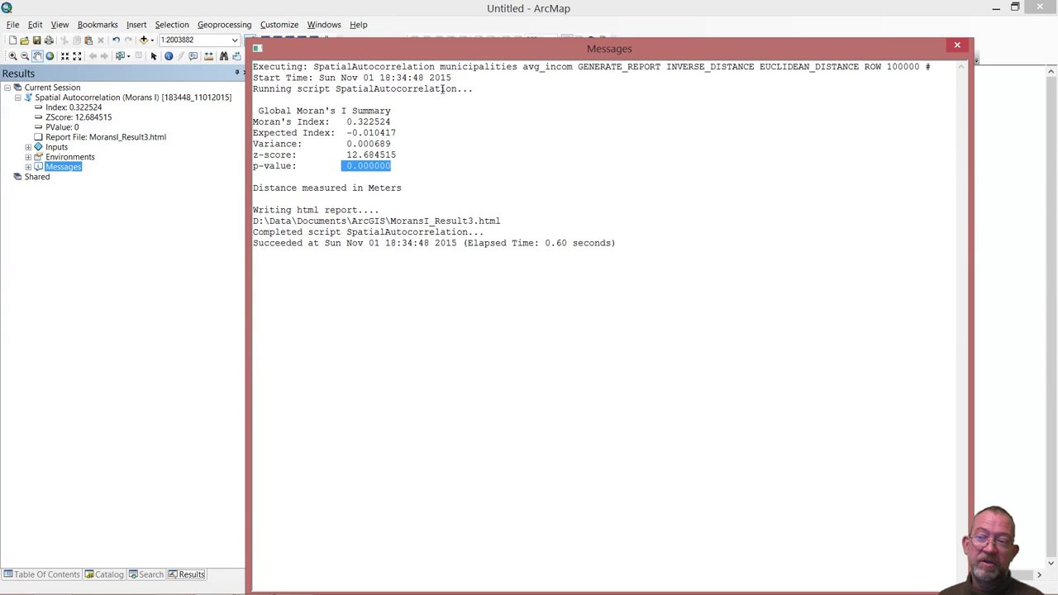
drag(467, 49, 393, 191)
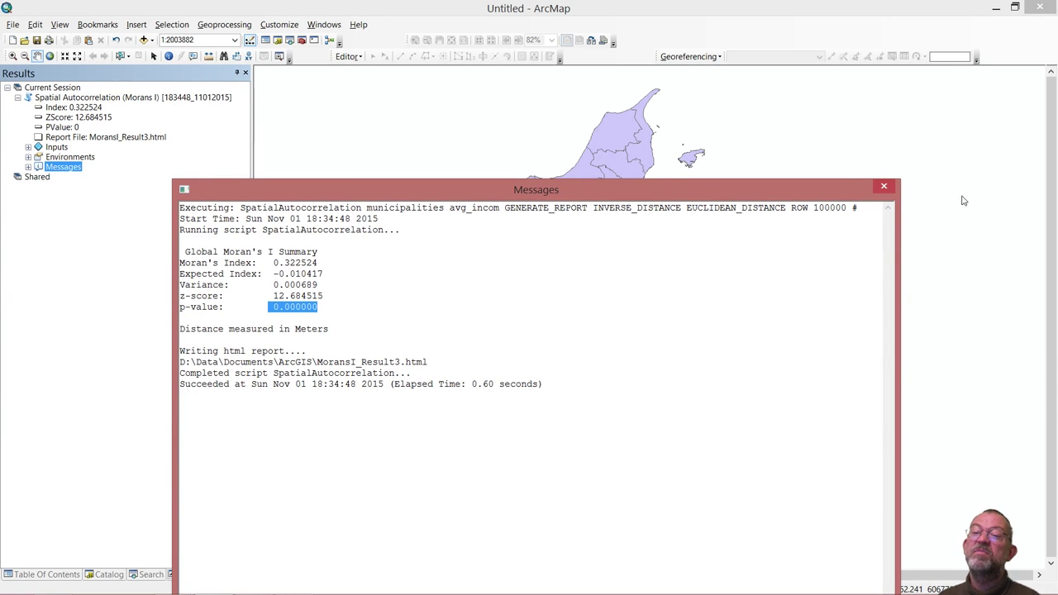
click(886, 186)
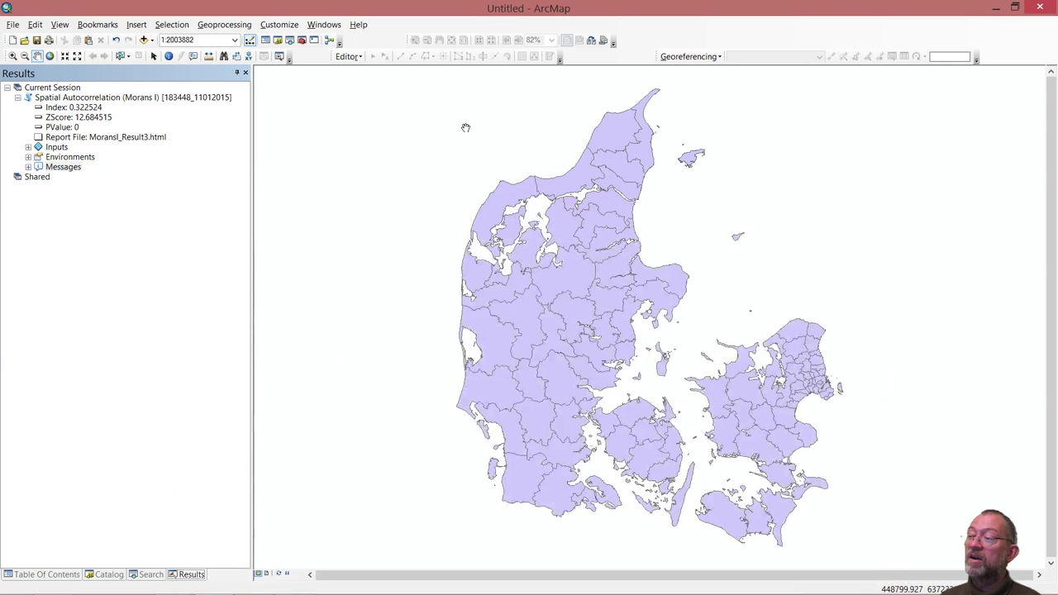
Open the run's HTML report file and examine the distribution curve, the z-score statement and the Global Moran's I summary
click(131, 139)
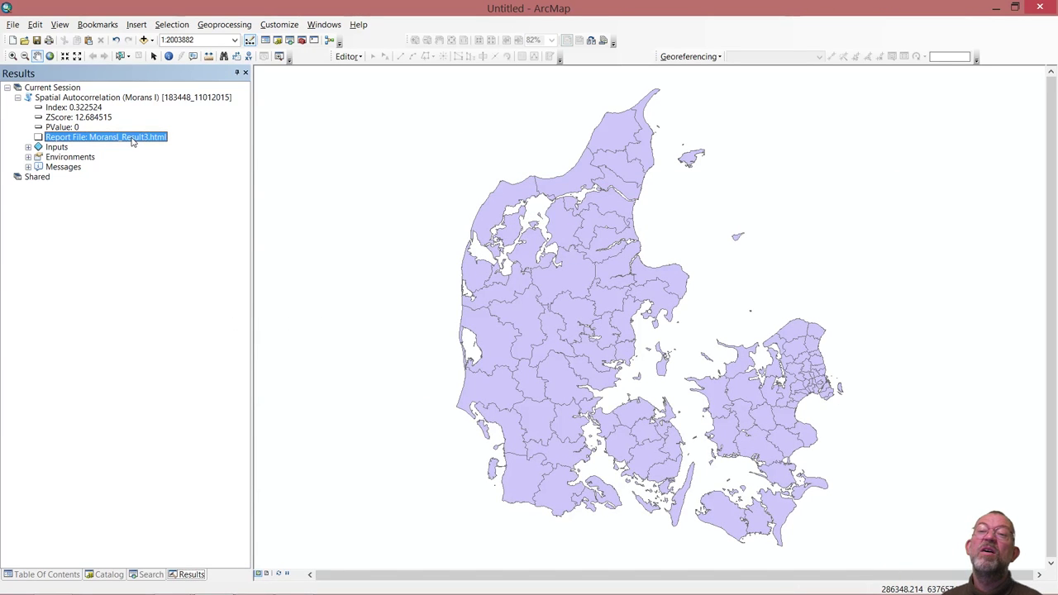
double_click(132, 139)
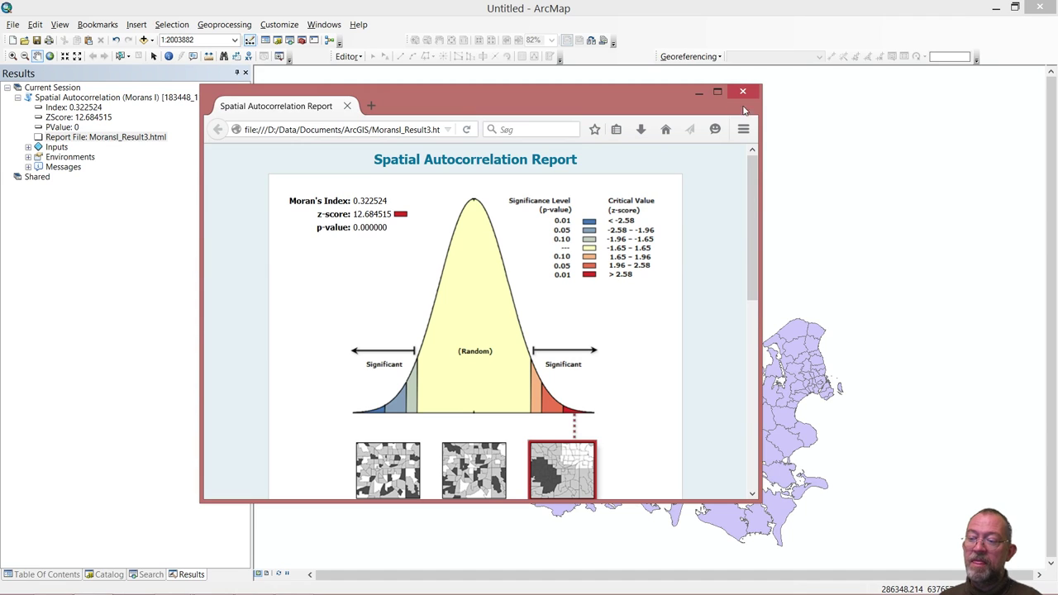
drag(748, 259, 748, 308)
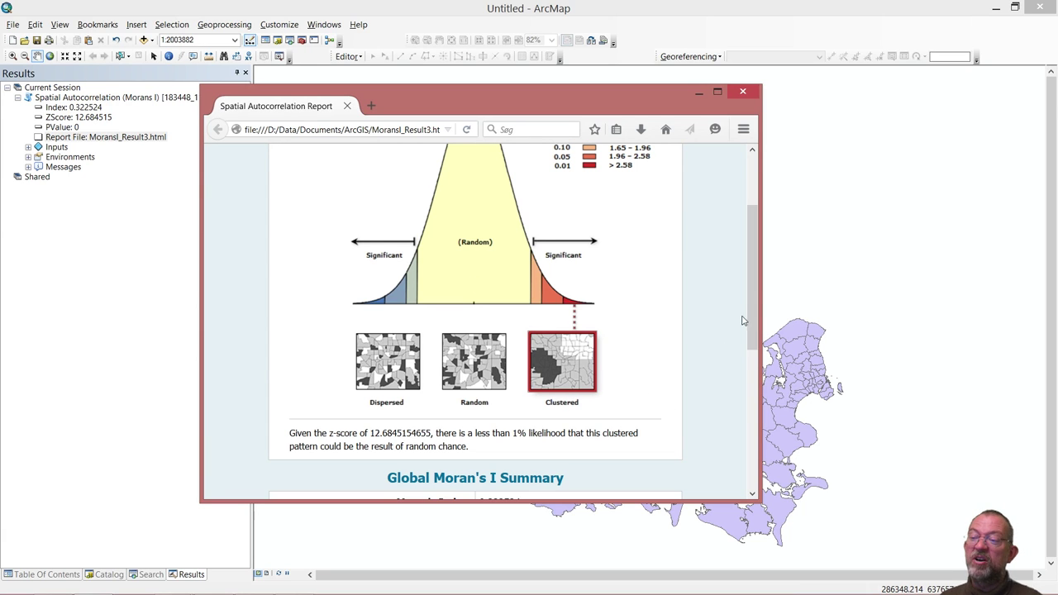
drag(748, 322, 742, 426)
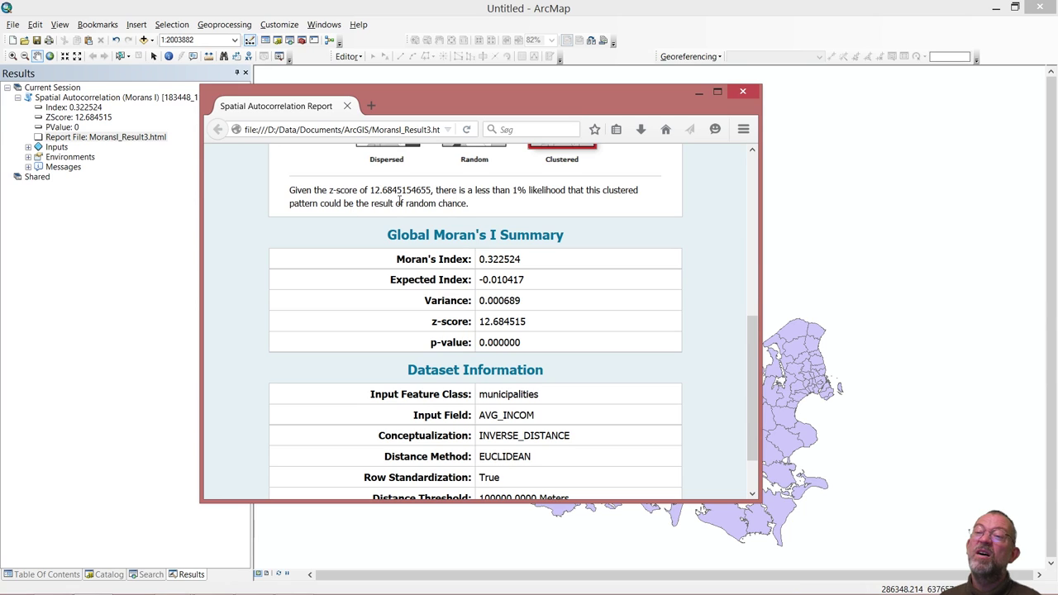
drag(376, 190, 432, 191)
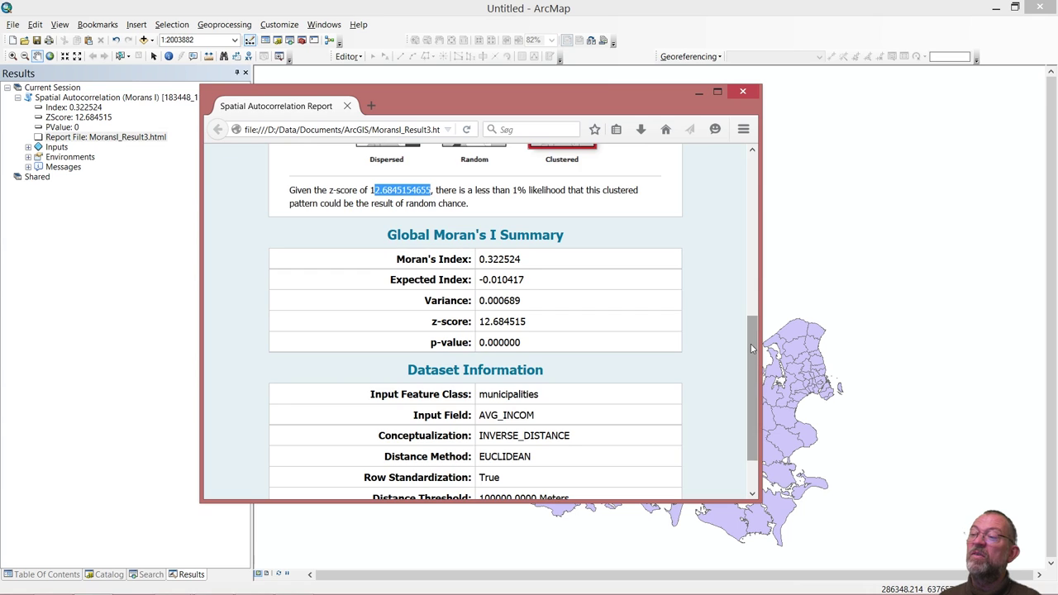
drag(753, 347, 754, 231)
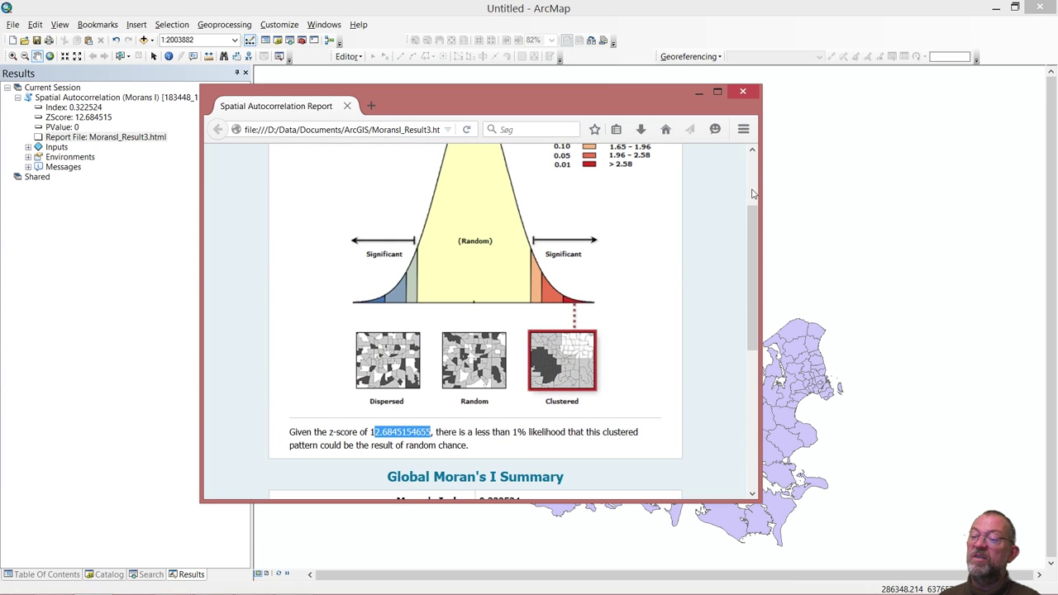
Close the Spatial Autocorrelation report window
click(747, 90)
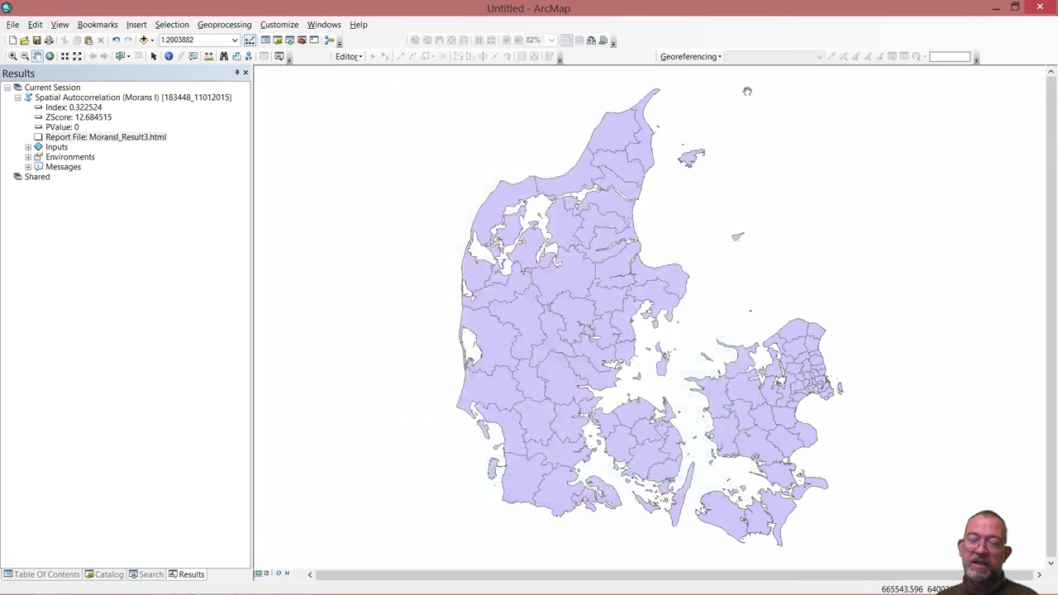
key(alt+Tab)
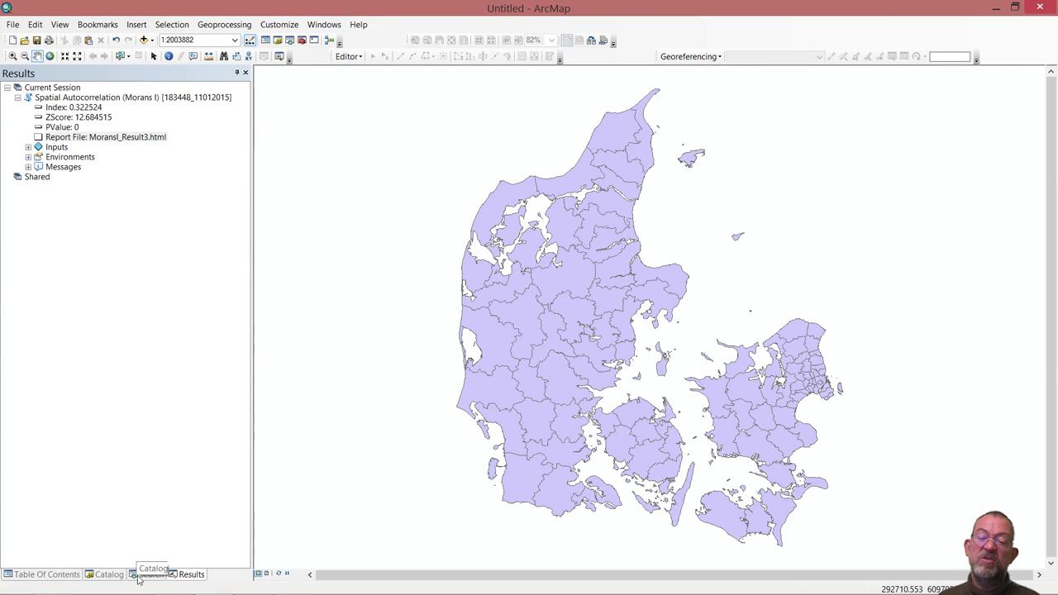
Open the High/Low Clustering (Getis-Ord General G) tool with municipalities as the input feature class and avg_incom as the input field
click(106, 573)
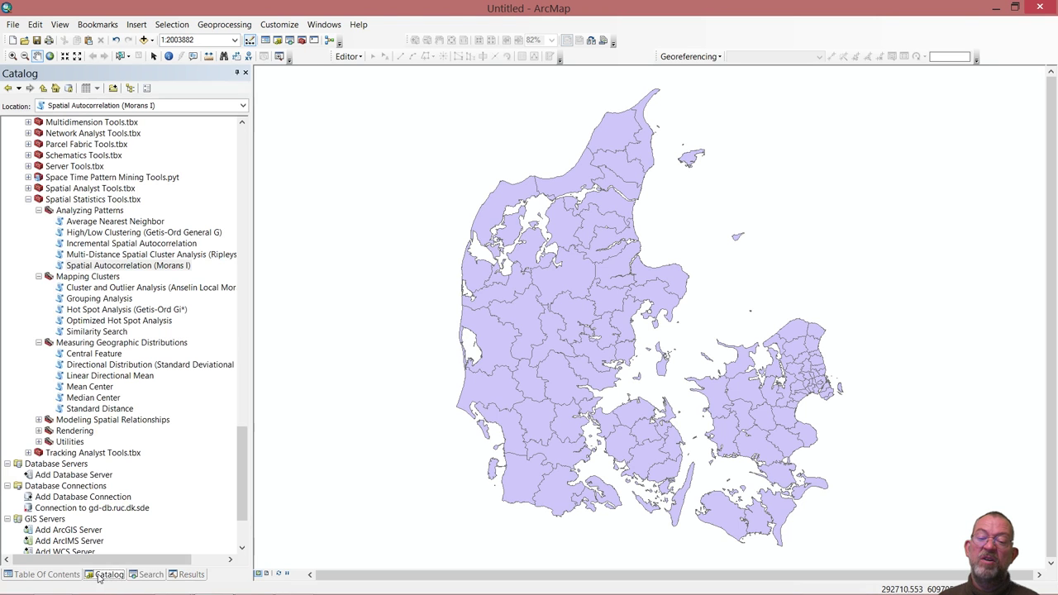
double_click(125, 238)
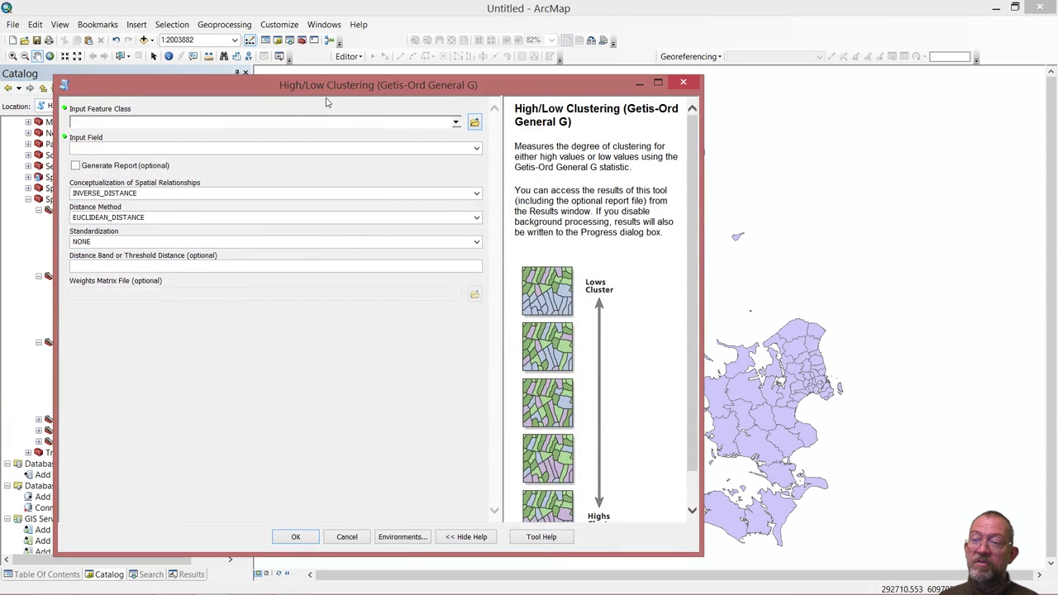
click(446, 124)
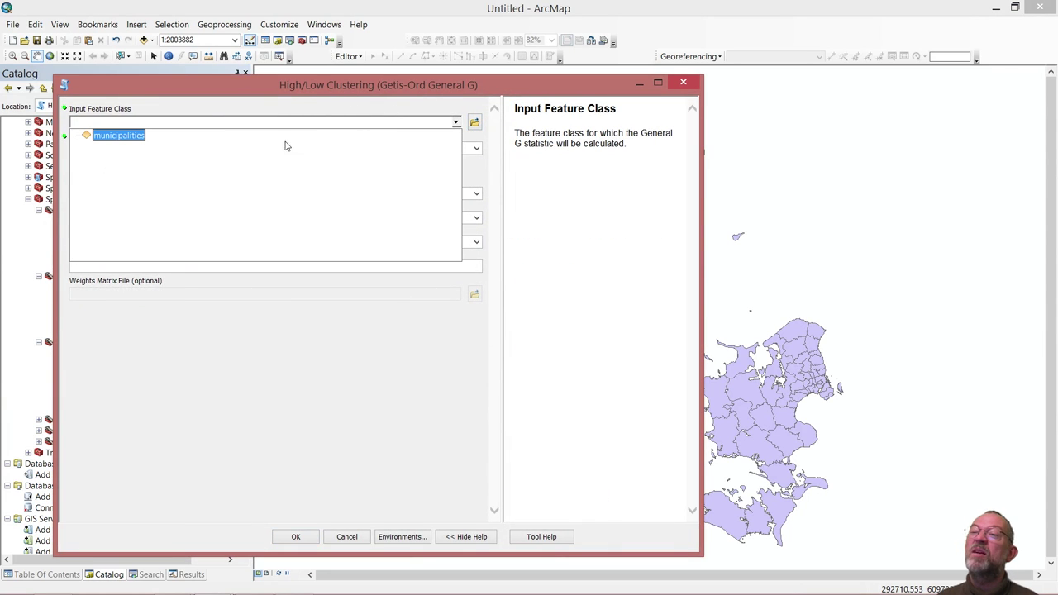
click(126, 137)
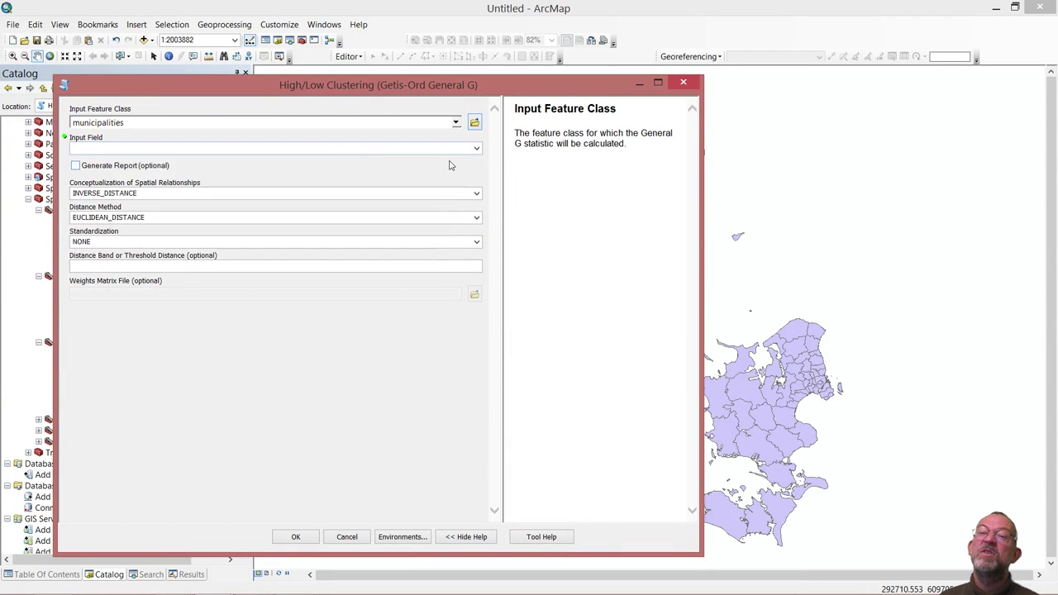
click(476, 149)
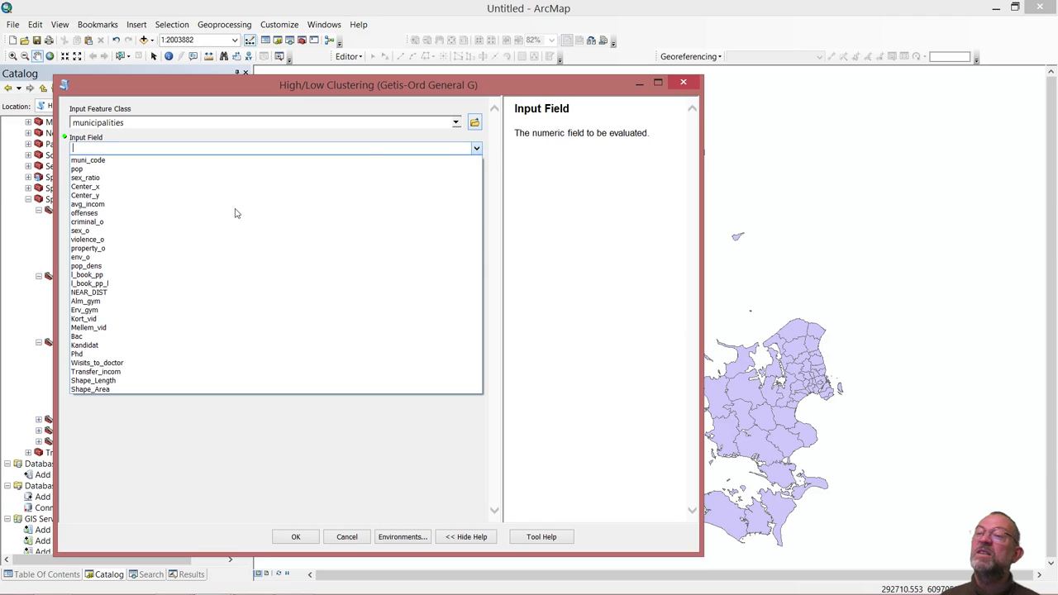
click(91, 206)
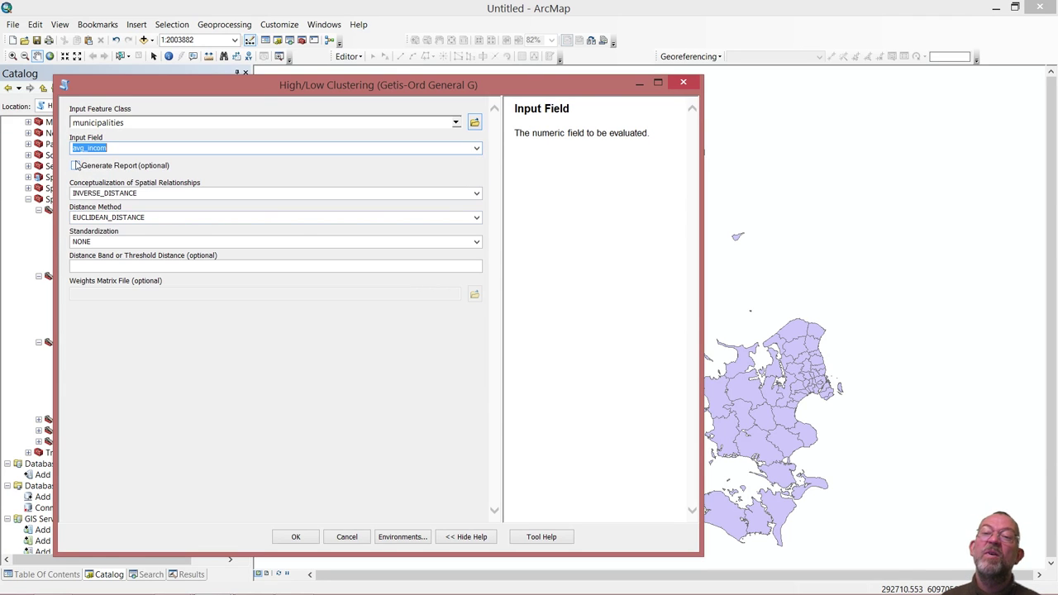
Run the High/Low Clustering tool with report generation enabled and a threshold distance of 100000
click(76, 165)
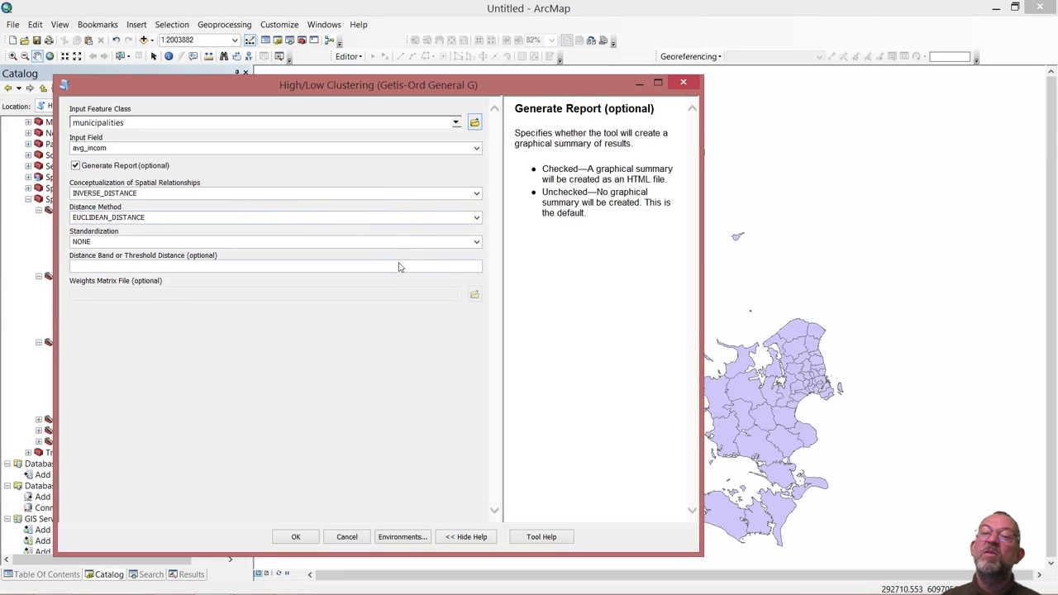
click(455, 266)
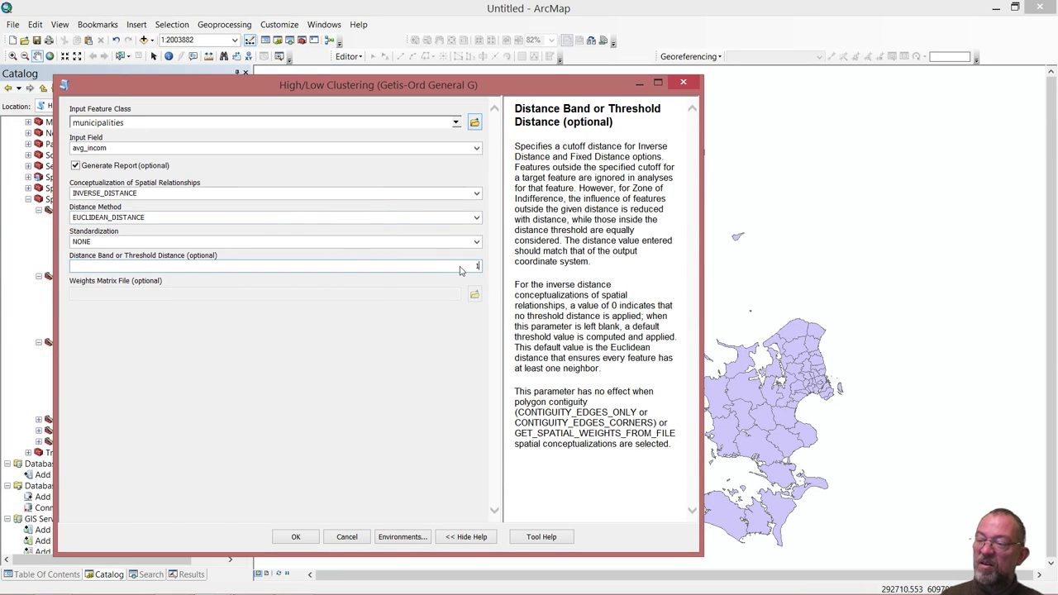
text(100000)
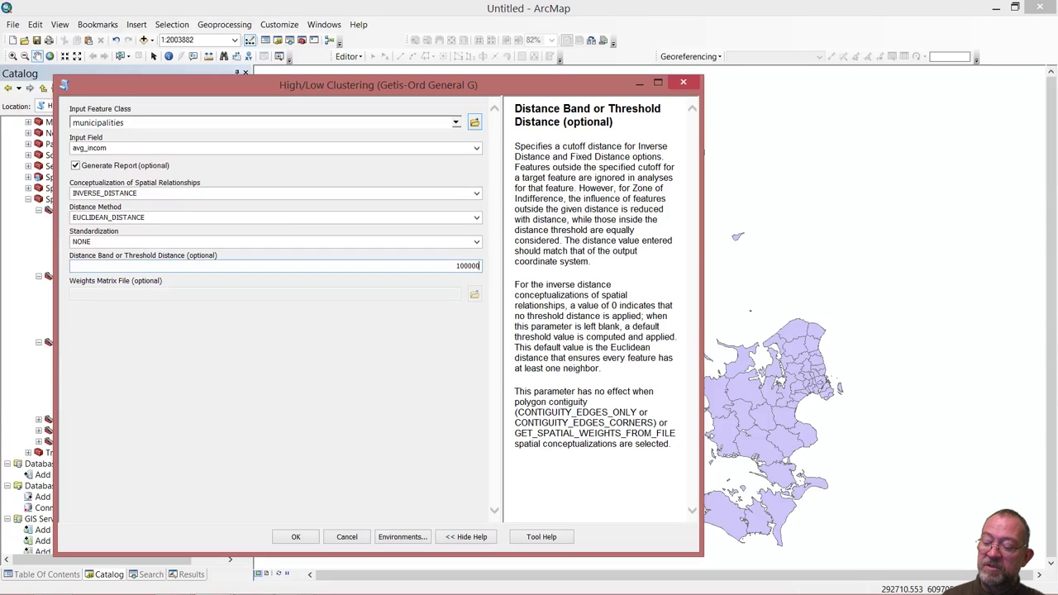
click(307, 539)
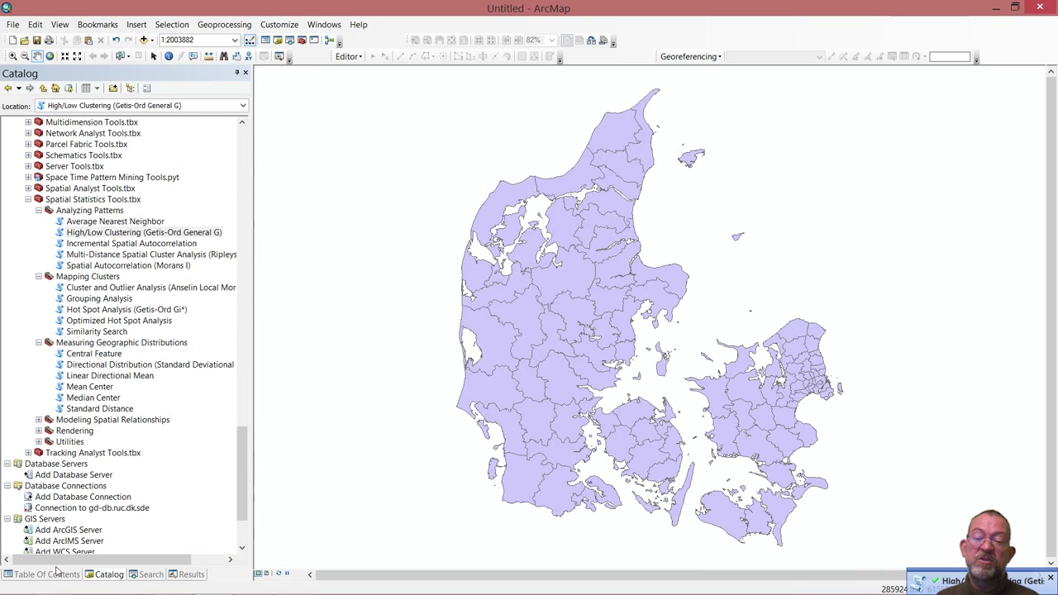
Open the High/Low Clustering run's HTML report from the geoprocessing results, examine its z-score statement and General G summary, and close it
click(182, 574)
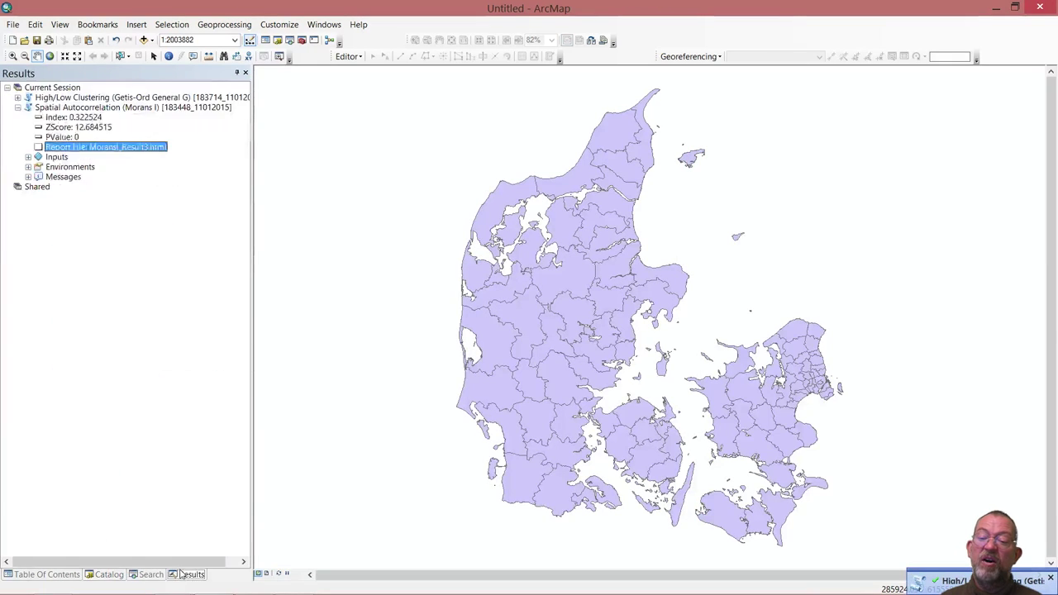
click(18, 97)
click(116, 138)
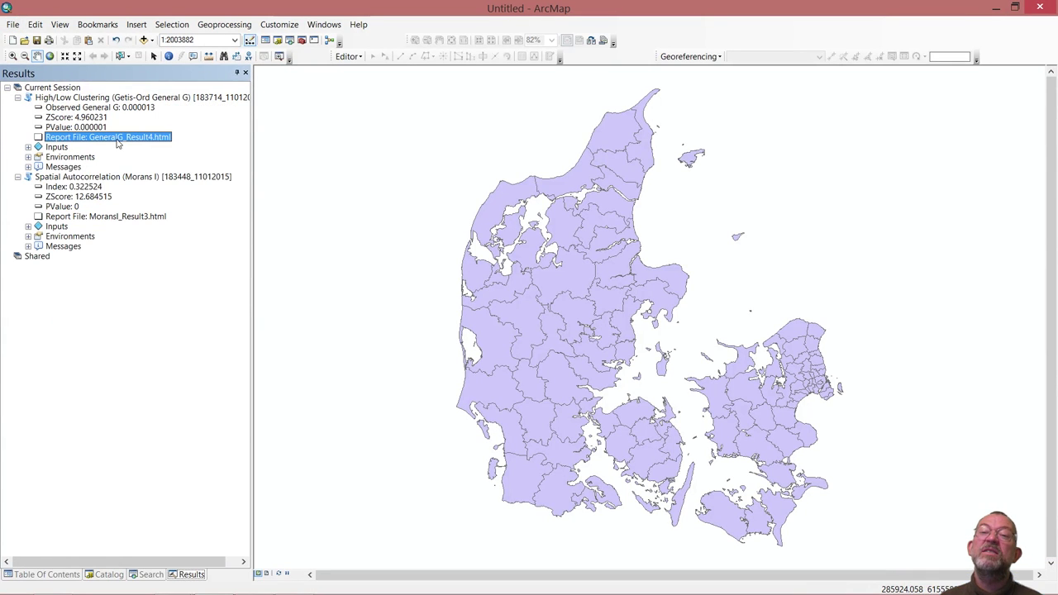
double_click(117, 138)
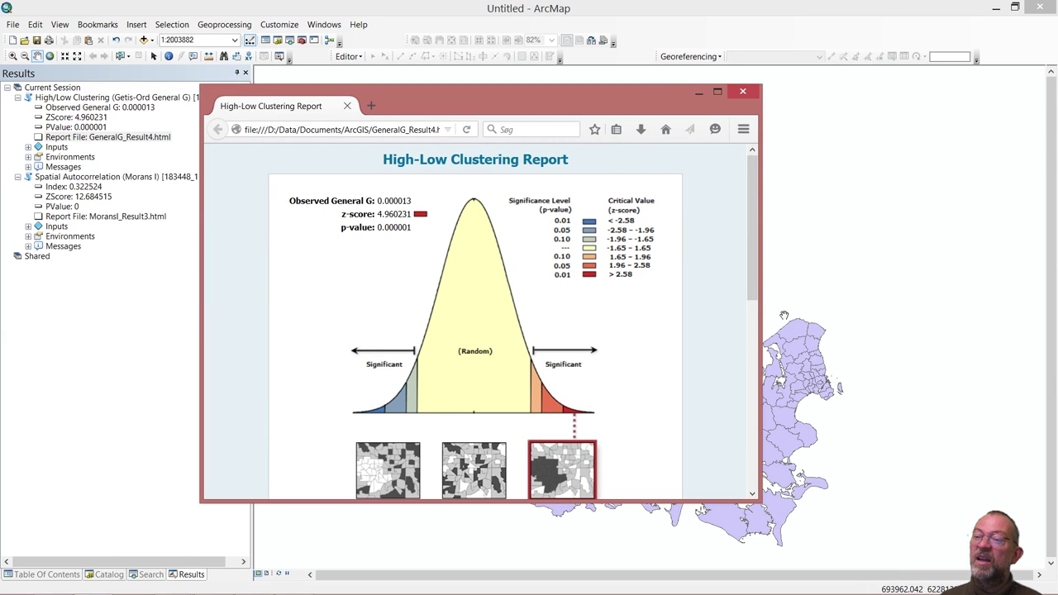
drag(753, 280, 761, 383)
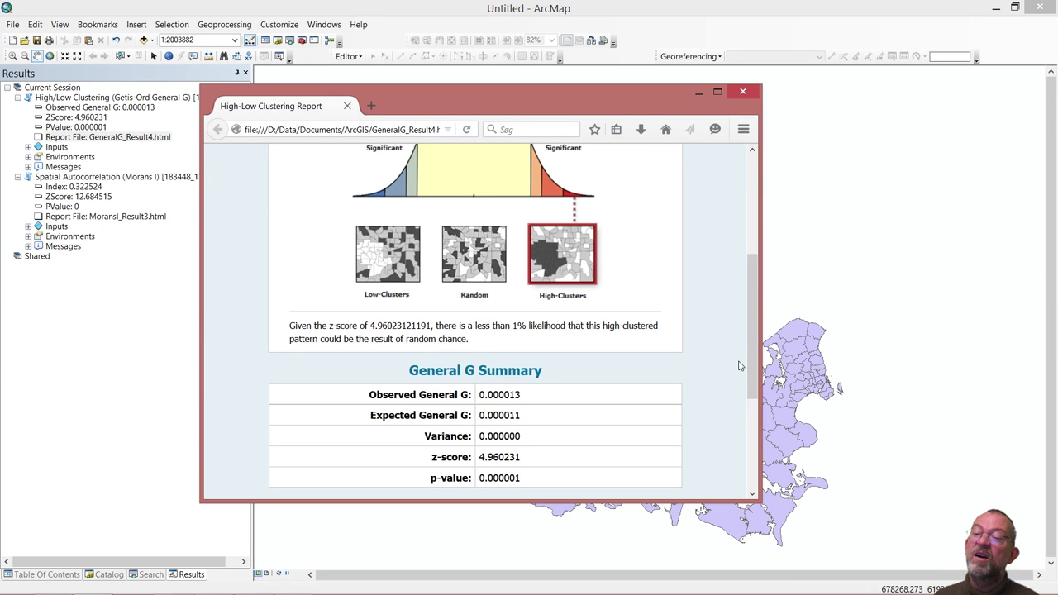
drag(753, 378, 753, 380)
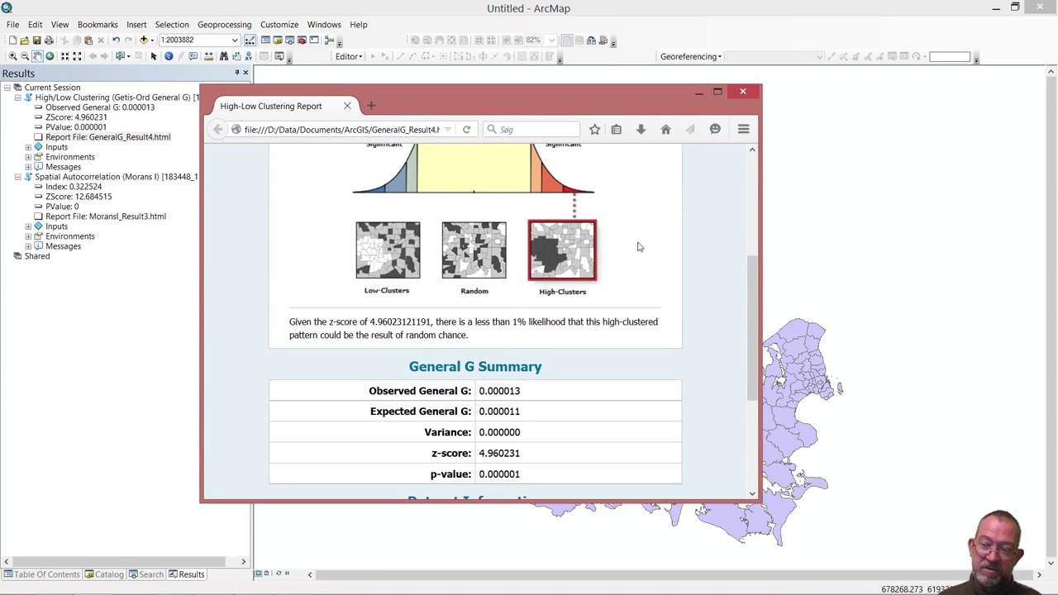
click(743, 91)
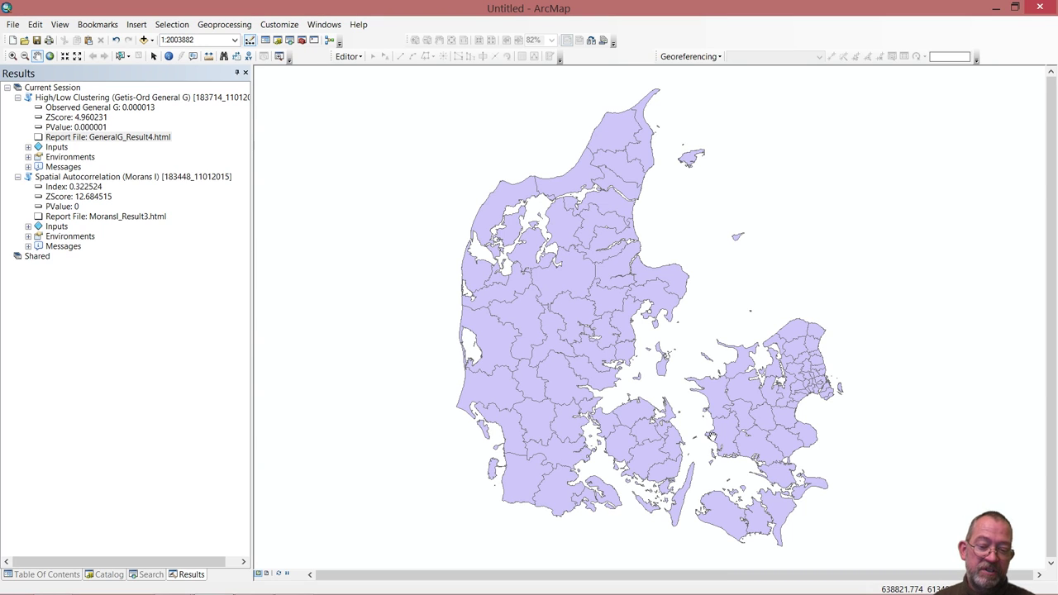
Switch to the PowerPoint slide show, view the slide on finding the right neighbourhood distance, and return to ArcMap
key(alt+Tab)
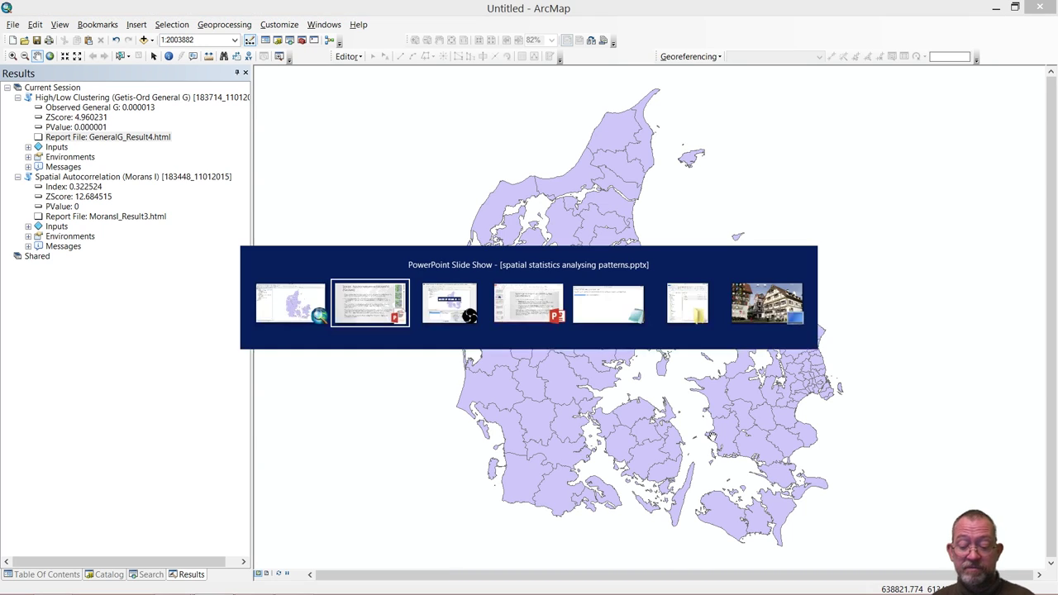
key(Right)
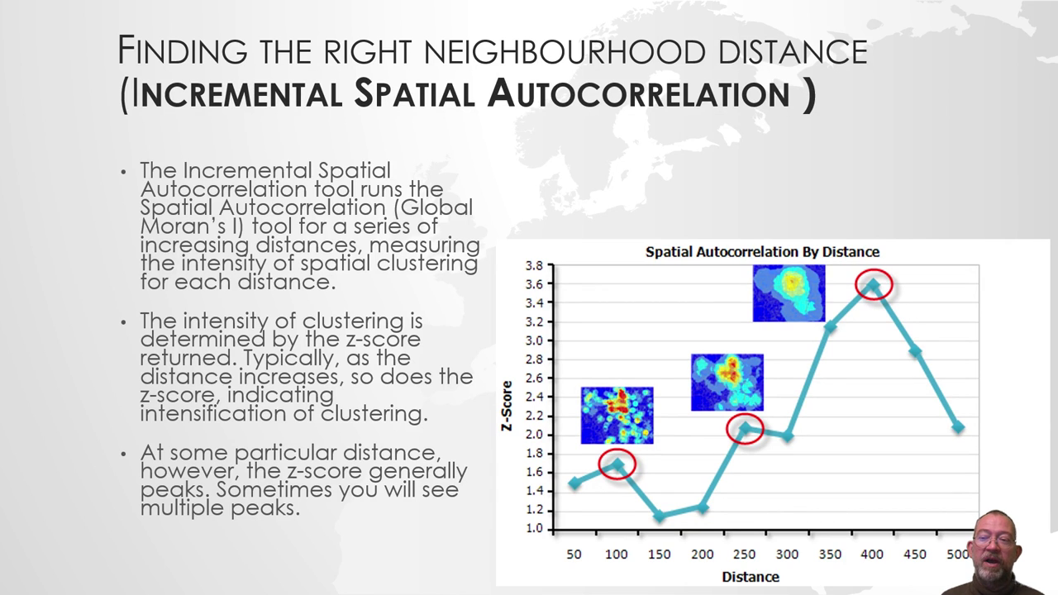
key(alt+Tab)
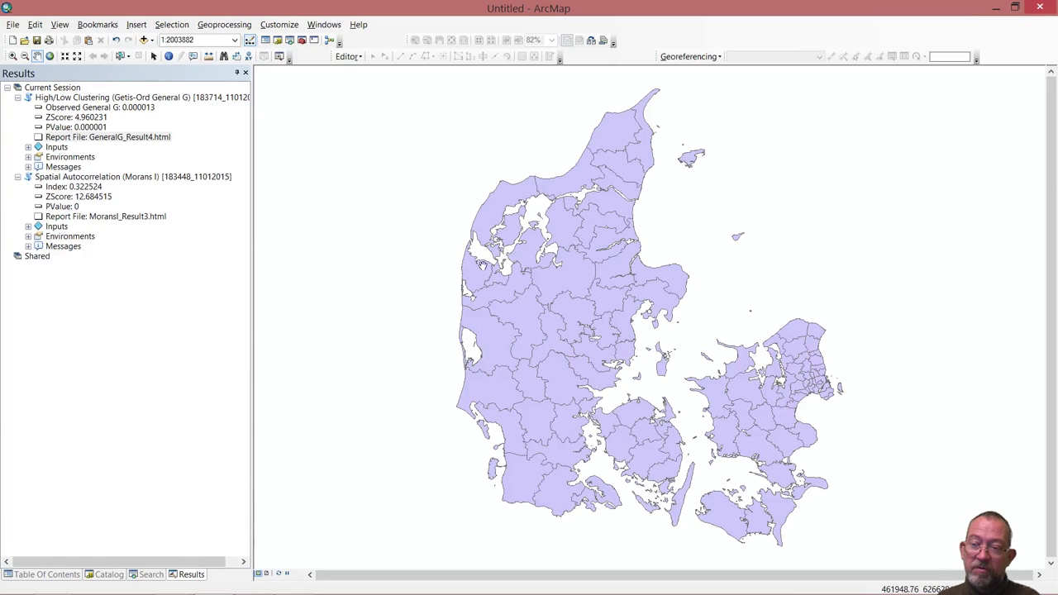
Open the Incremental Spatial Autocorrelation tool with municipalities as the input features and avg_incom as the input field
click(107, 574)
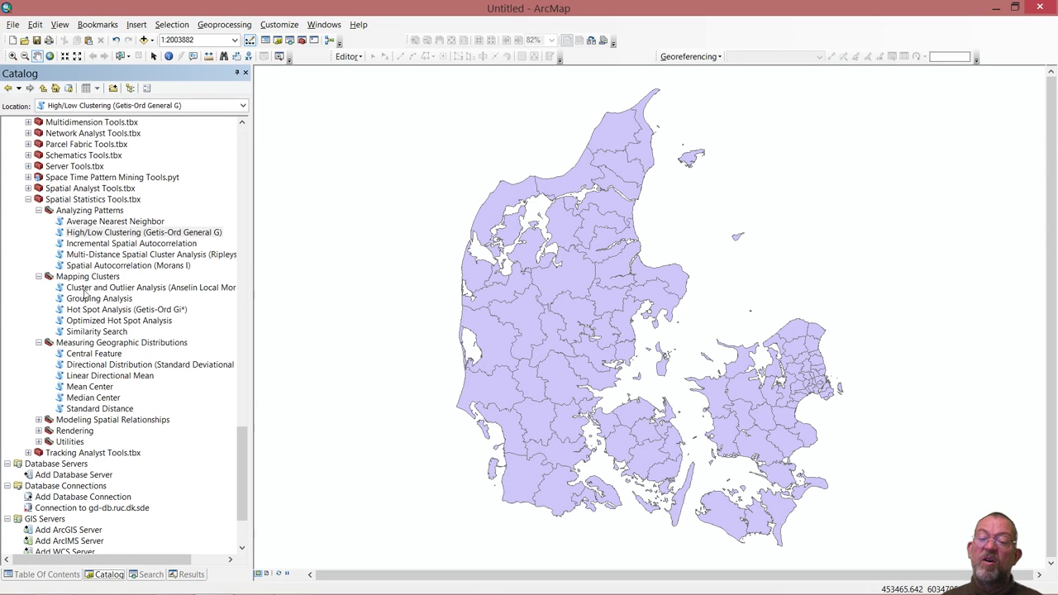
double_click(121, 243)
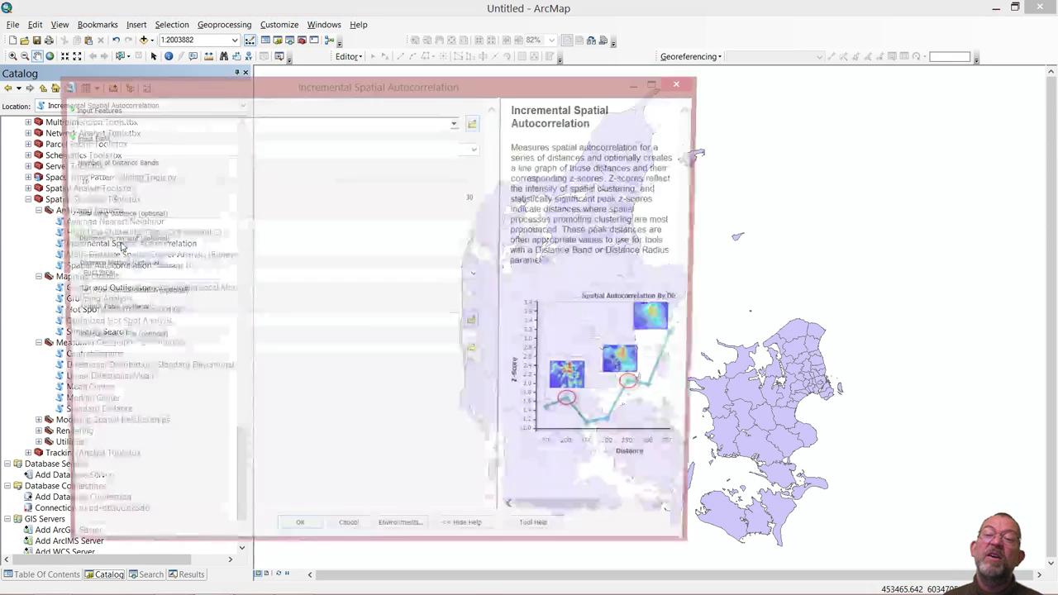
click(455, 122)
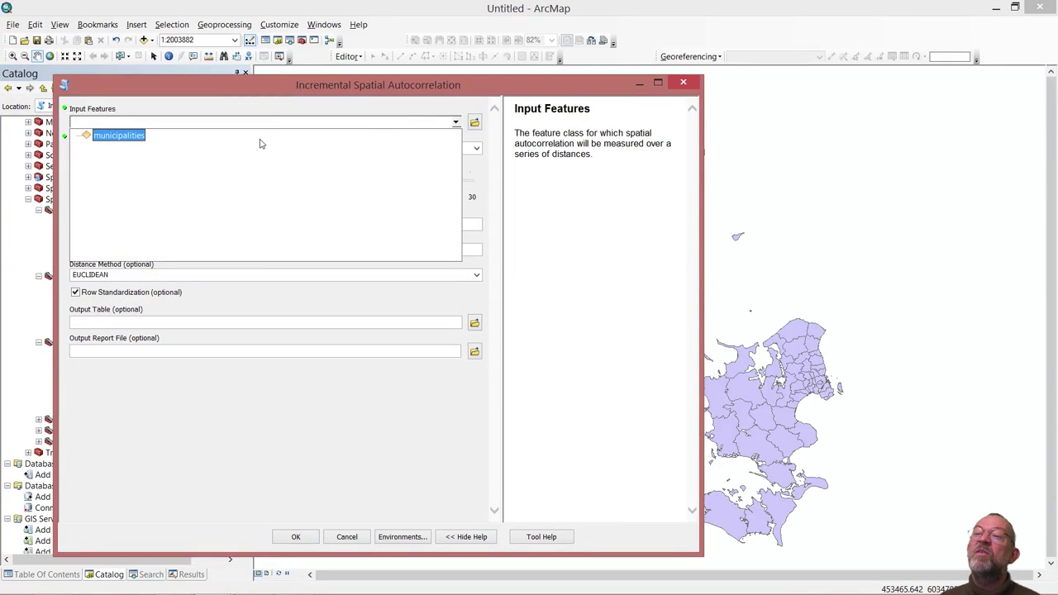
click(129, 137)
click(476, 148)
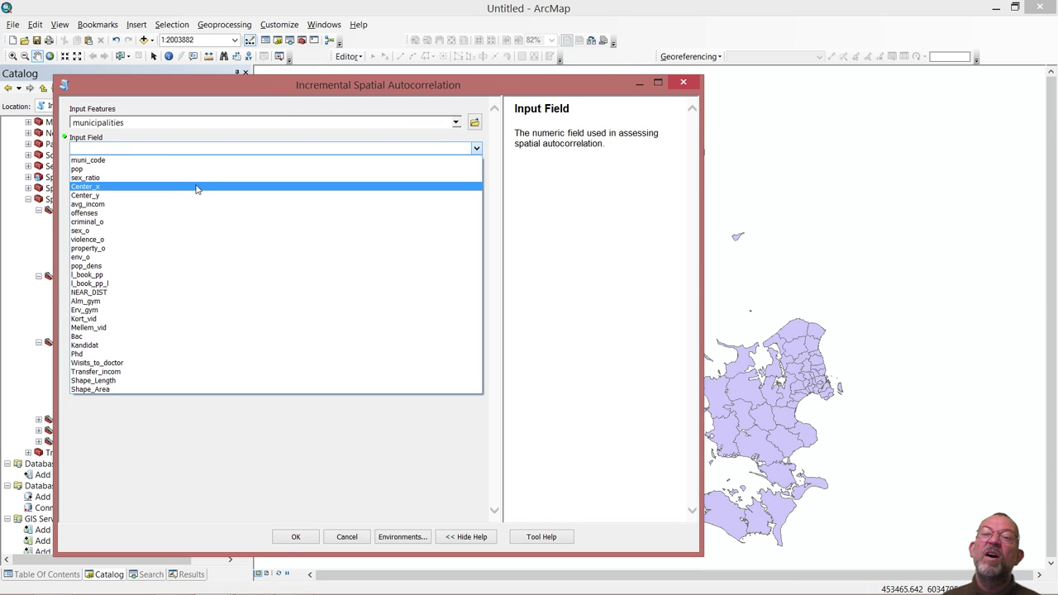
click(190, 207)
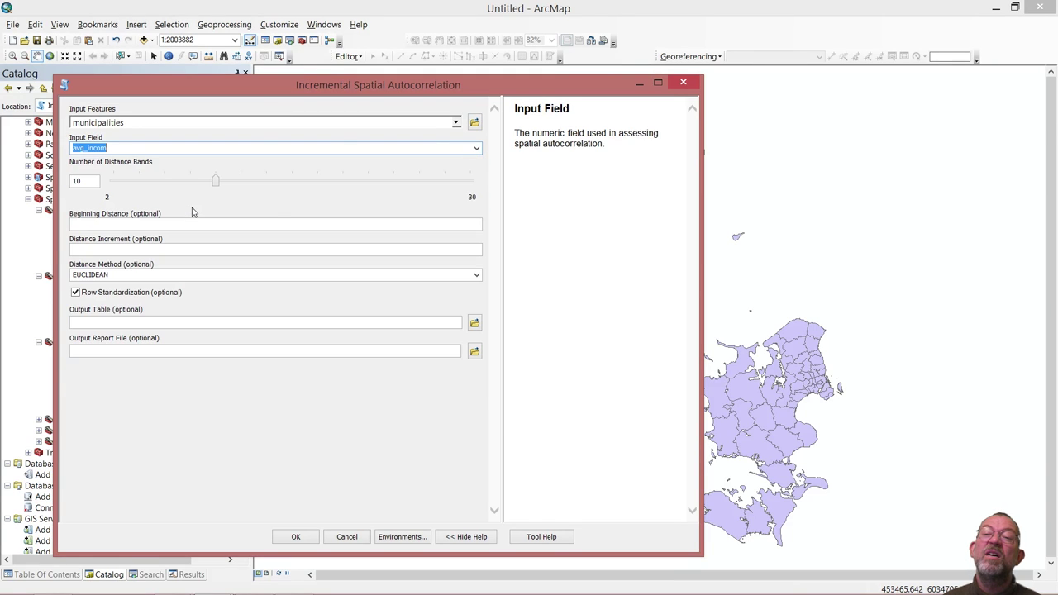
Set 20 distance bands with a beginning distance of 5000 and a distance increment of 10000
drag(215, 180, 351, 195)
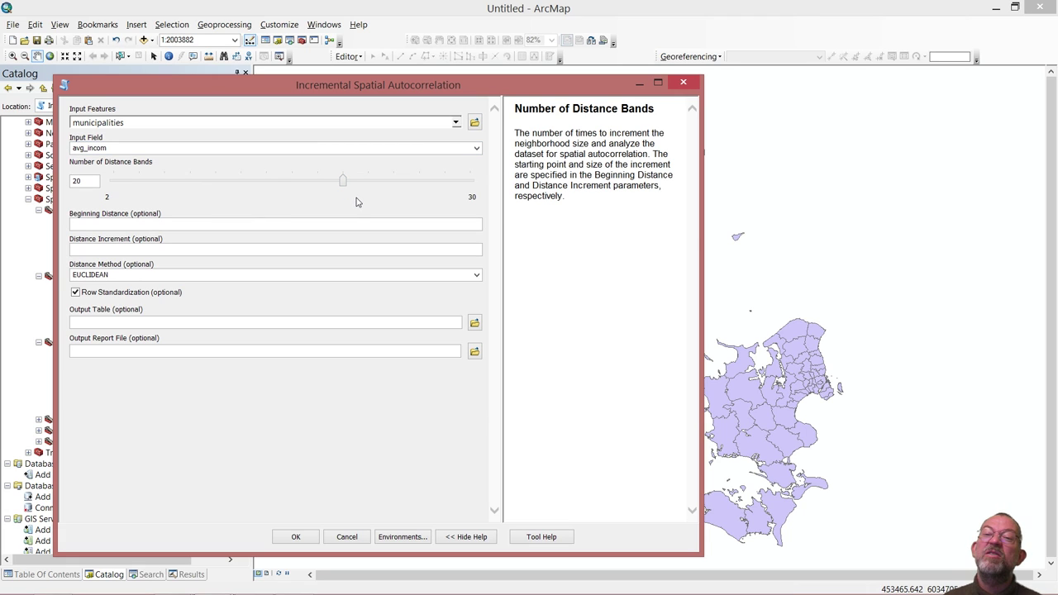
click(468, 230)
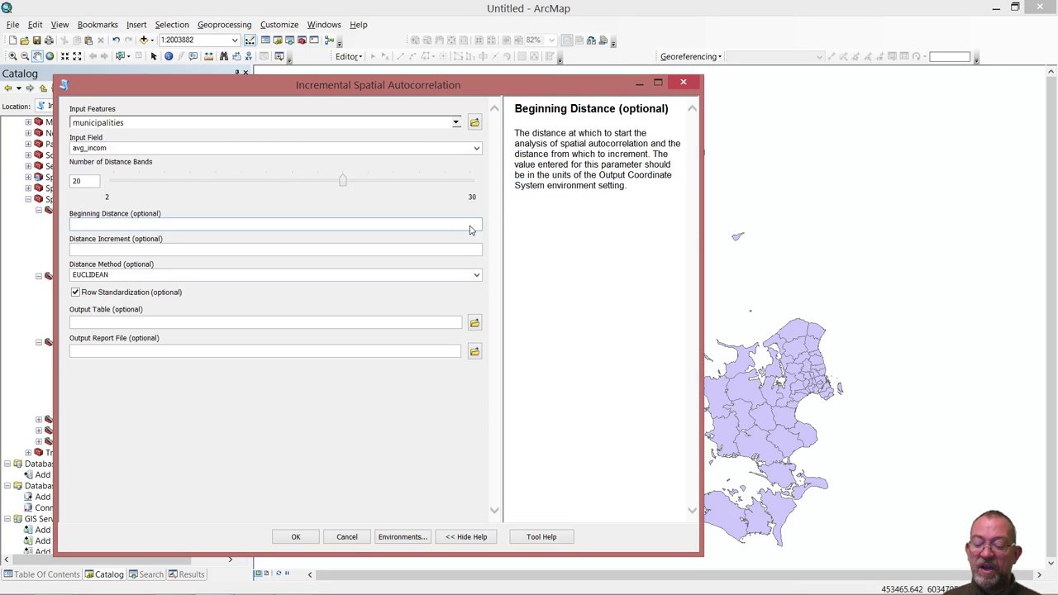
text(50)
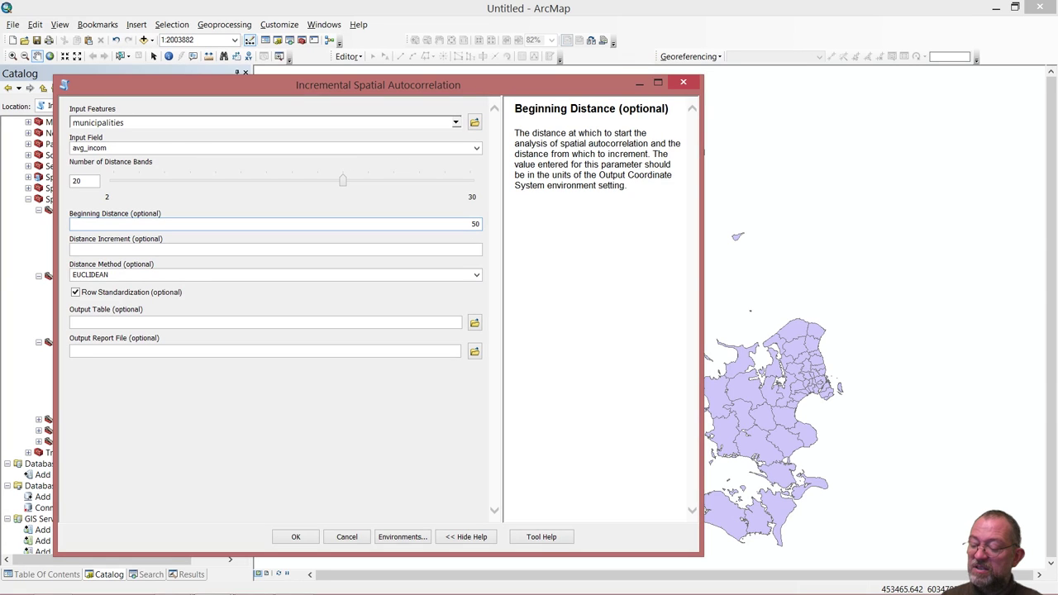
text(000)
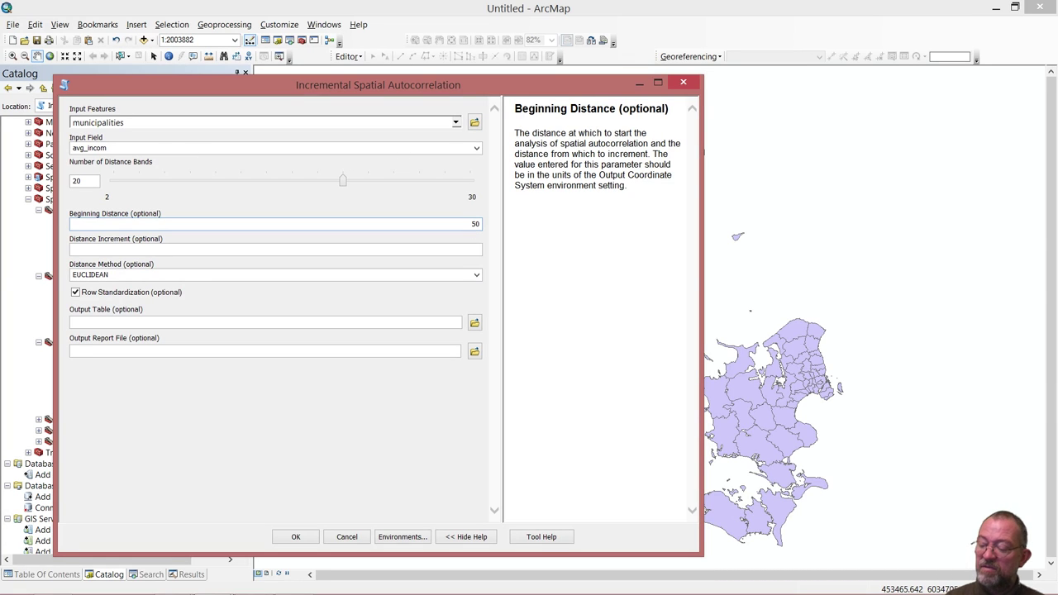
click(470, 253)
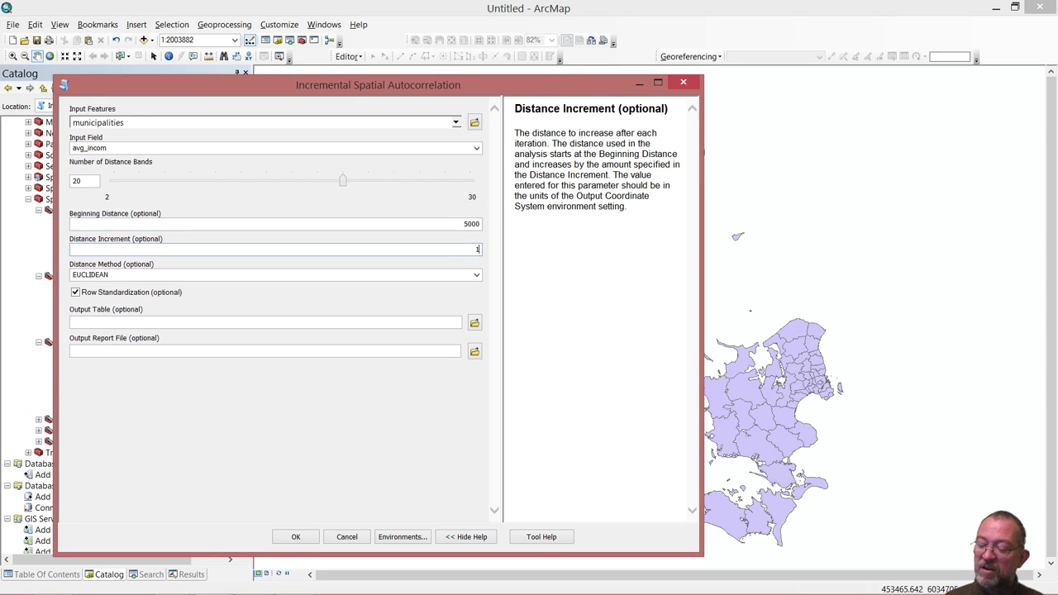
text(5)
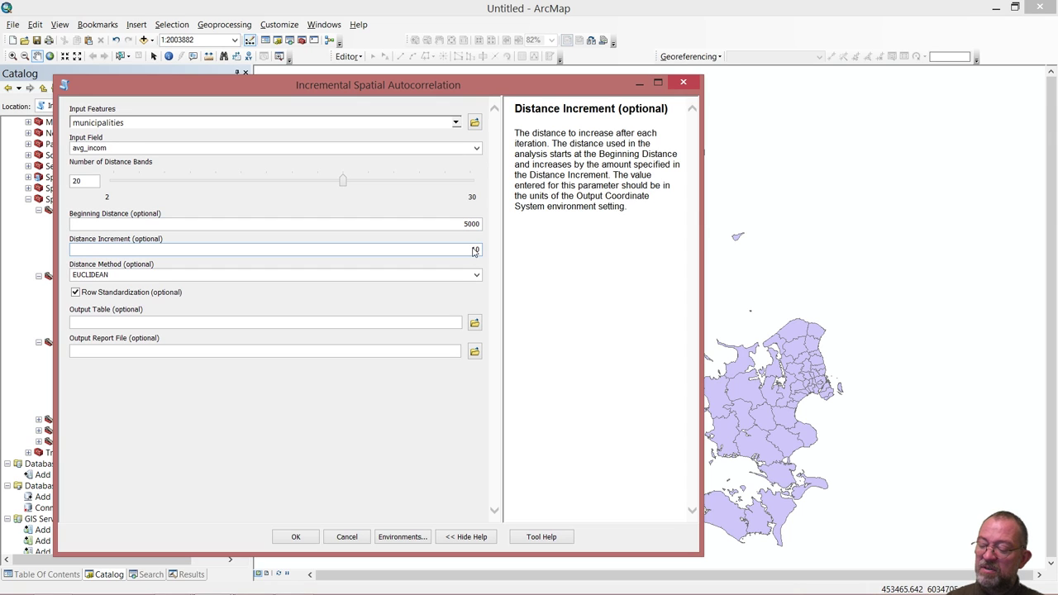
text(0000)
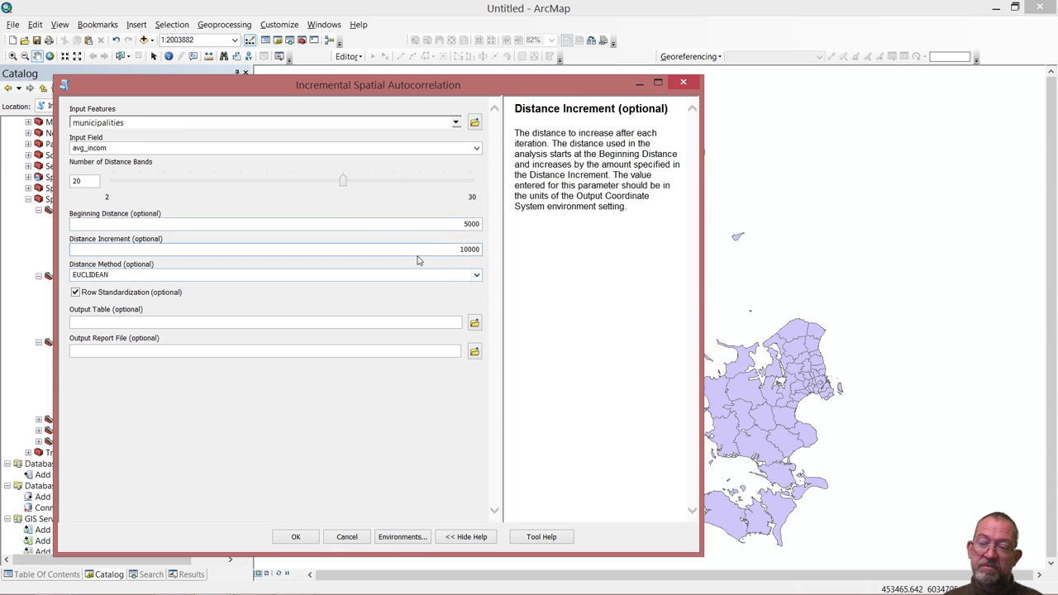
click(475, 250)
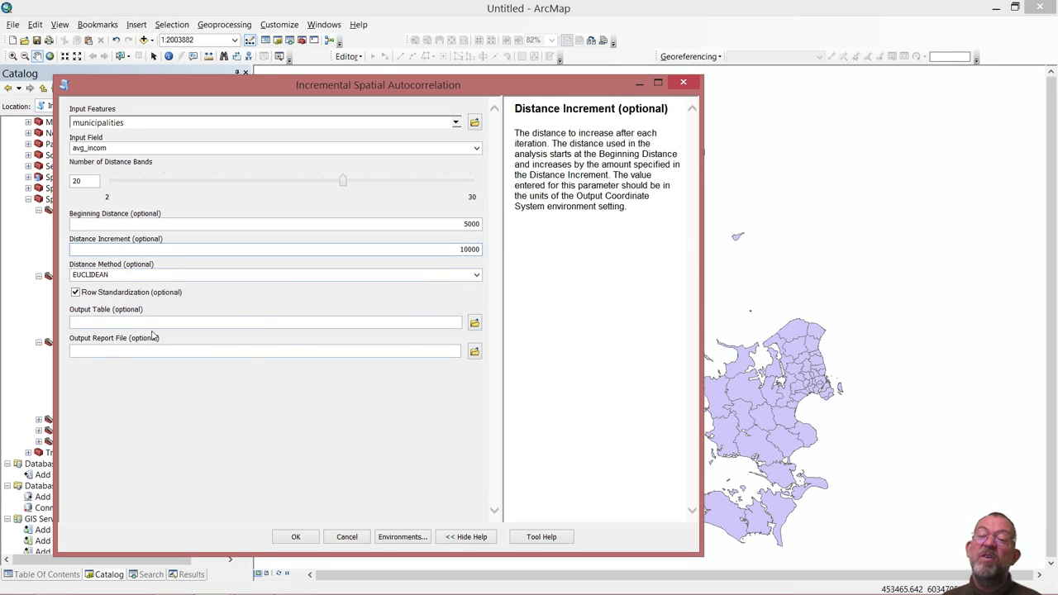
Set the output report file to spatial_incremern.pdf on the Data (D:) drive and run Incremental Spatial Autocorrelation
click(212, 357)
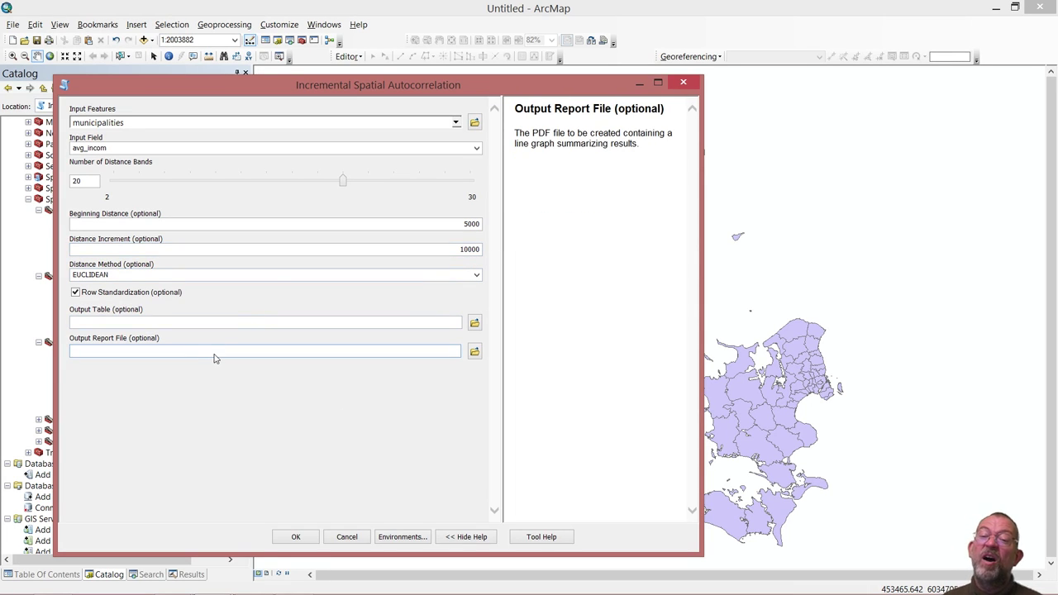
click(474, 352)
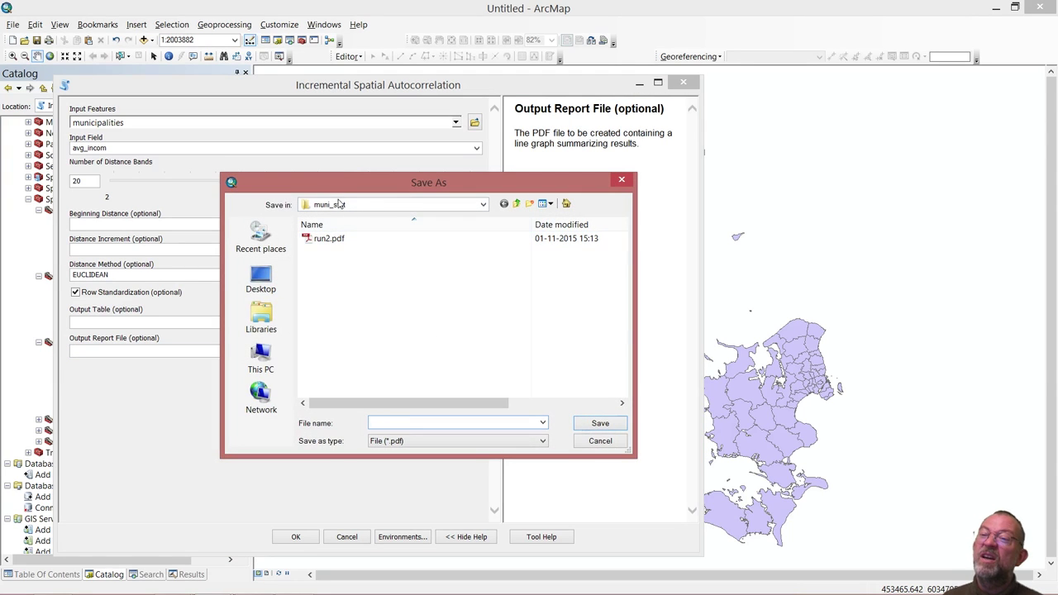
click(335, 207)
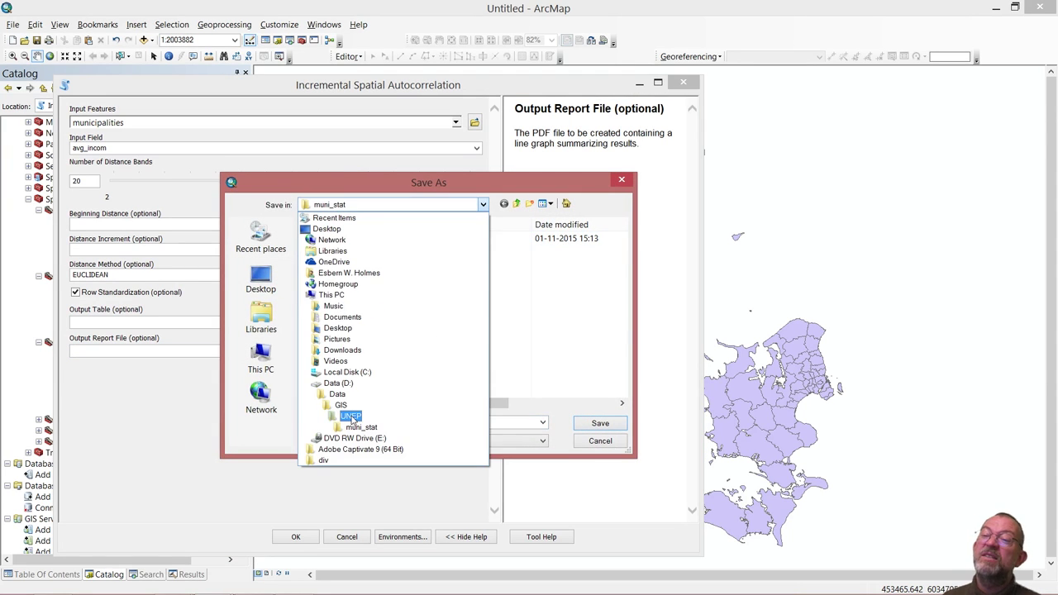
click(337, 382)
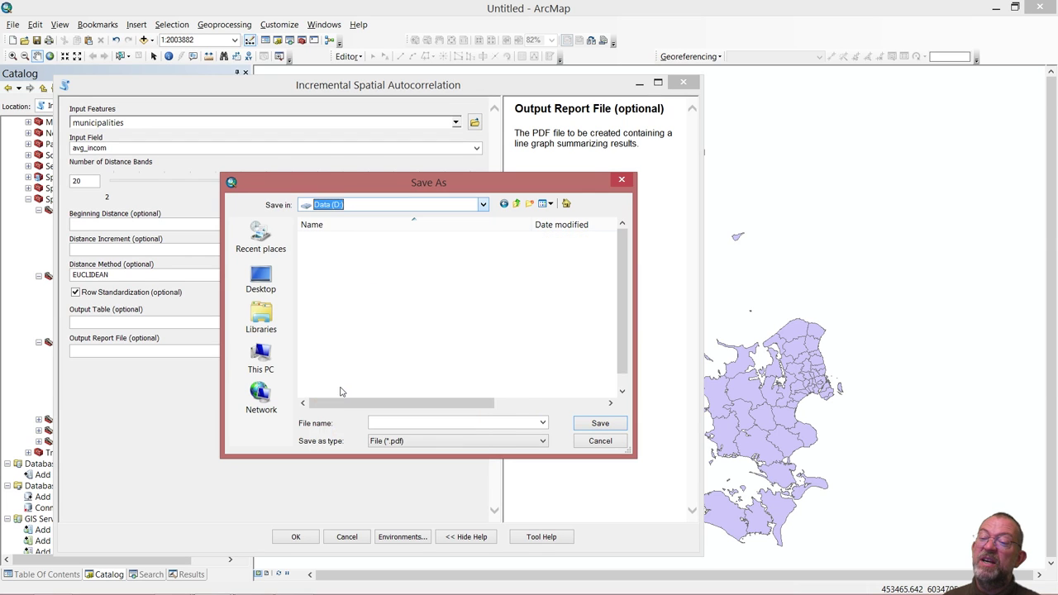
click(416, 422)
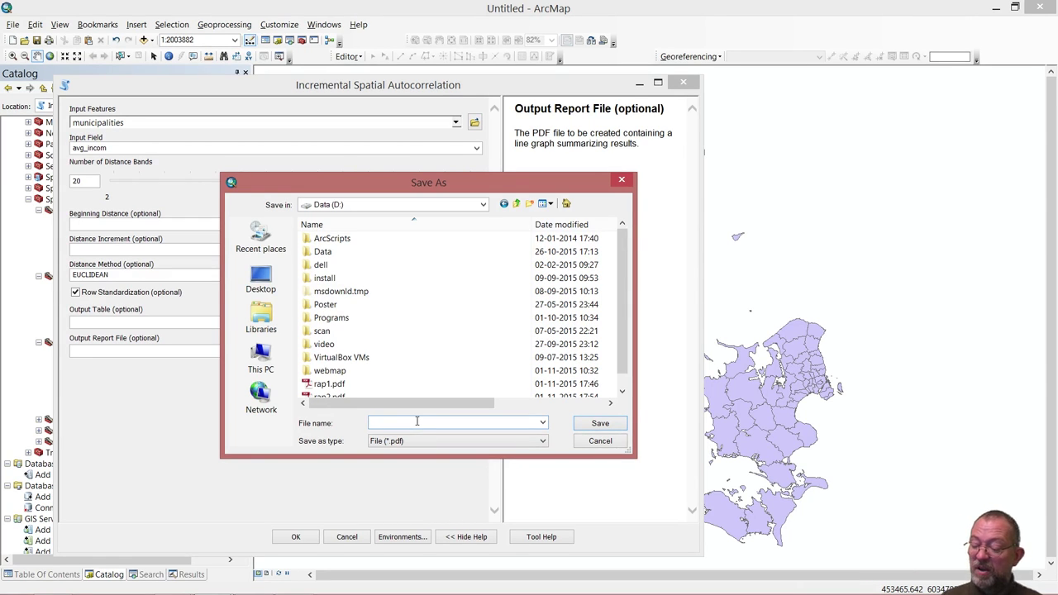
text(s)
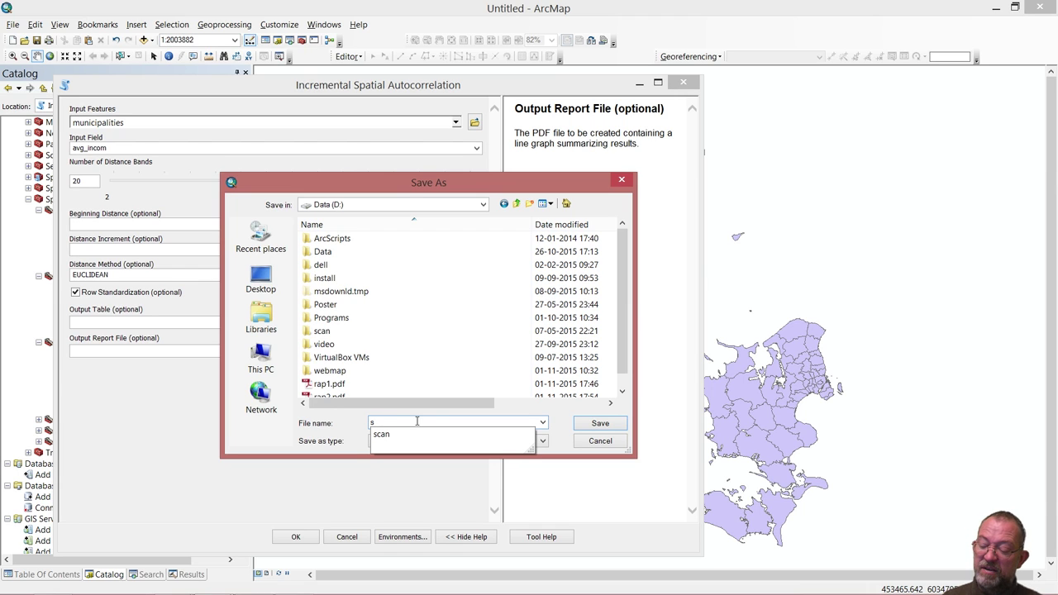
text(patial_inc)
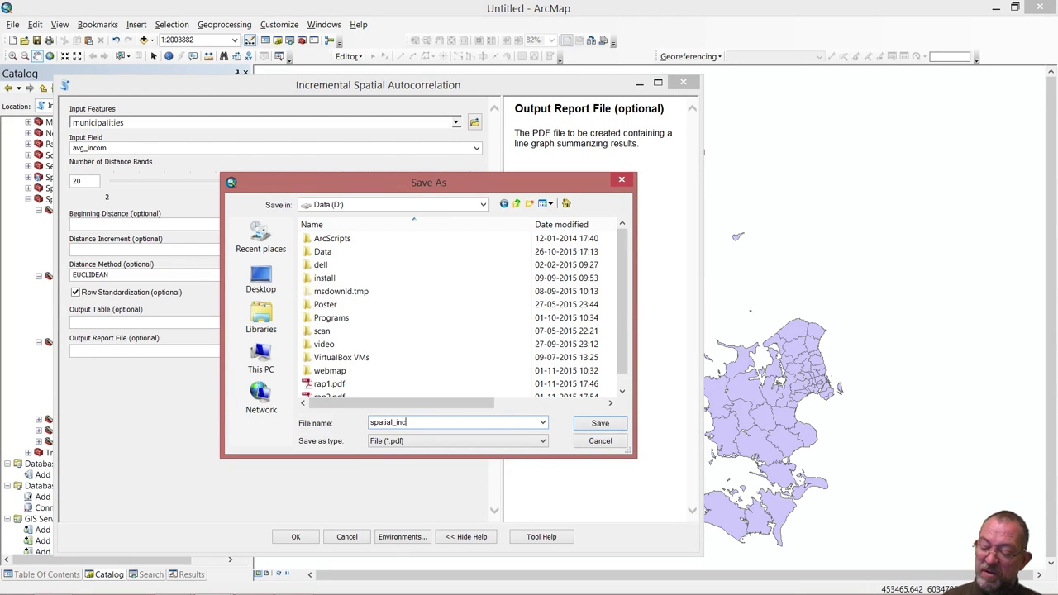
text(remen)
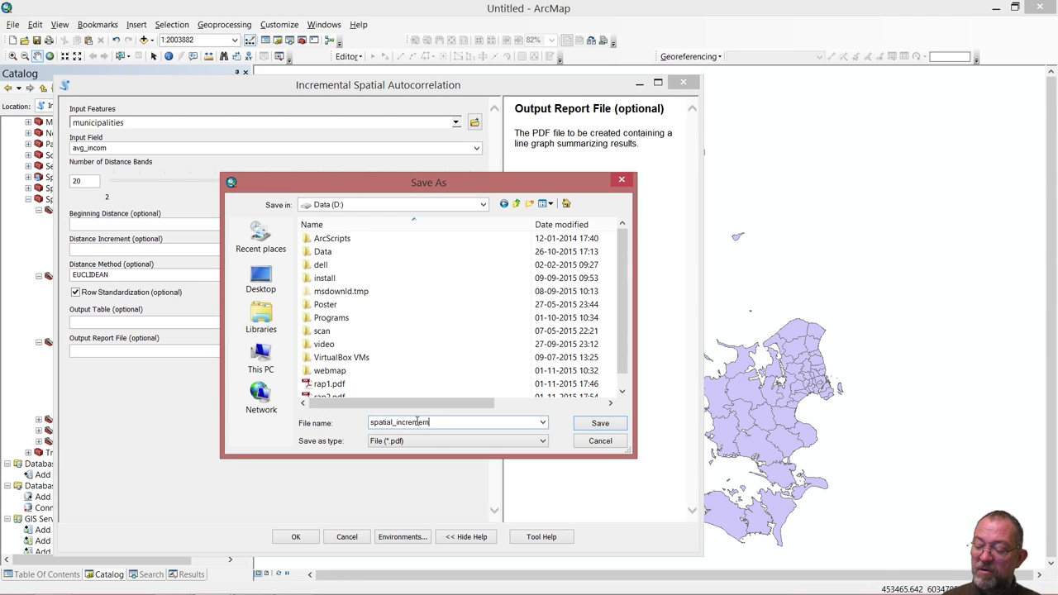
text(n)
key(Return)
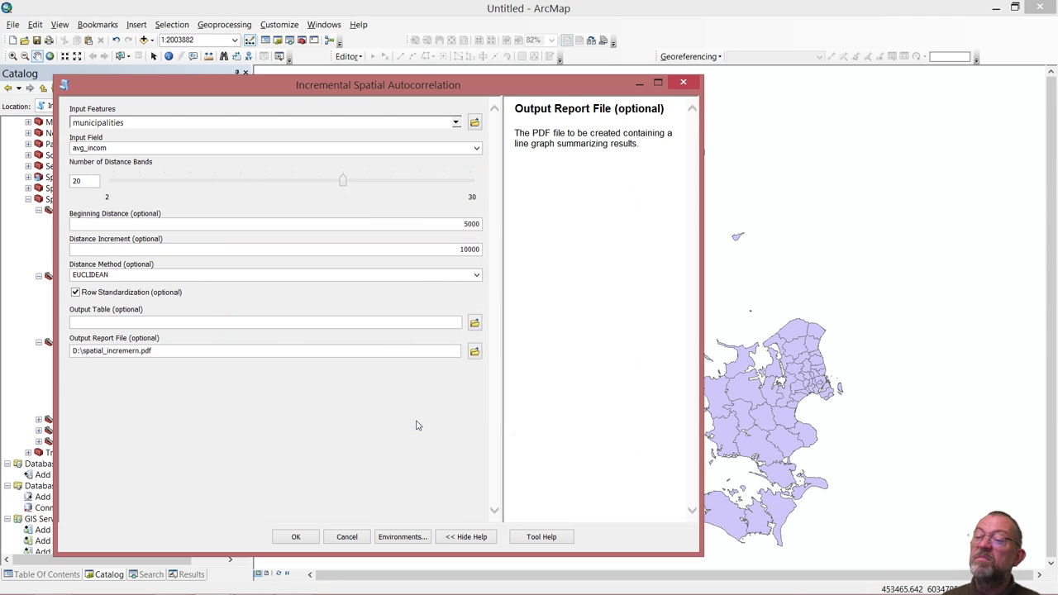
click(297, 536)
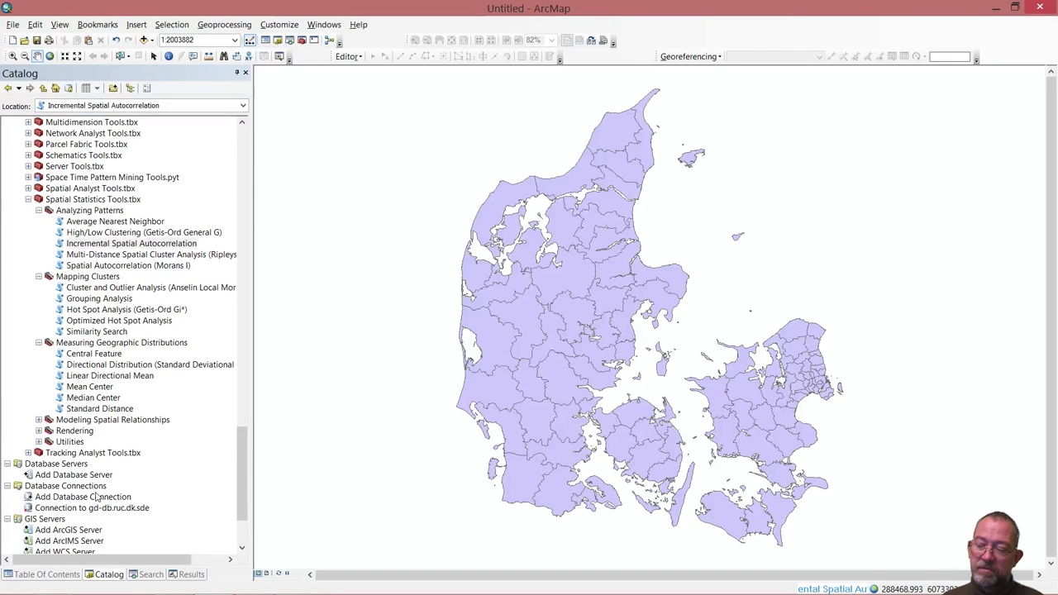
Open the Incremental Spatial Autocorrelation run's messages from the geoprocessing results, examine the Global Moran's I summary by distance, and close them
click(189, 574)
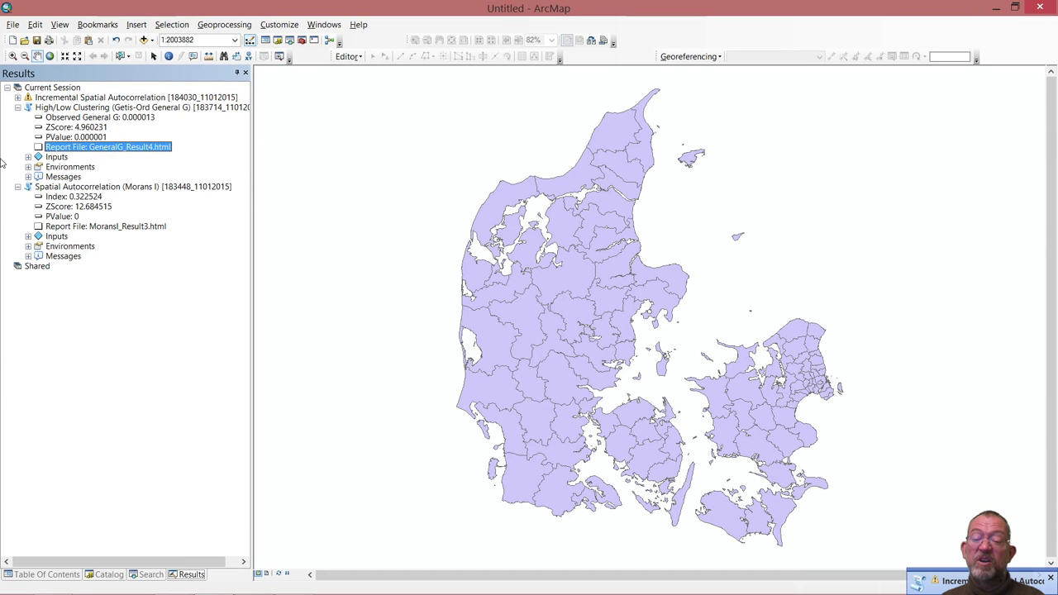
click(17, 97)
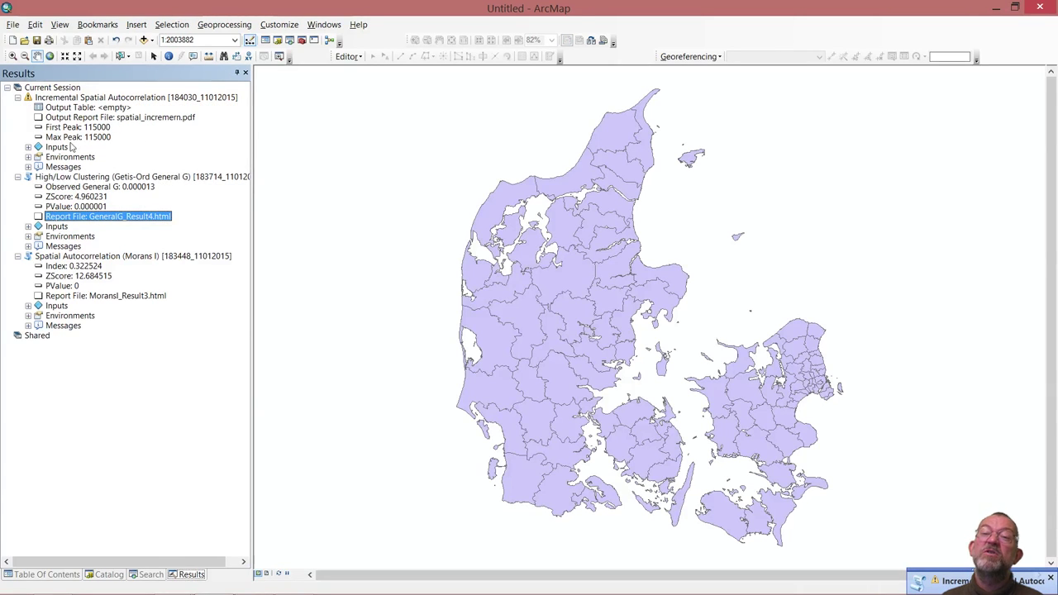
right_click(64, 168)
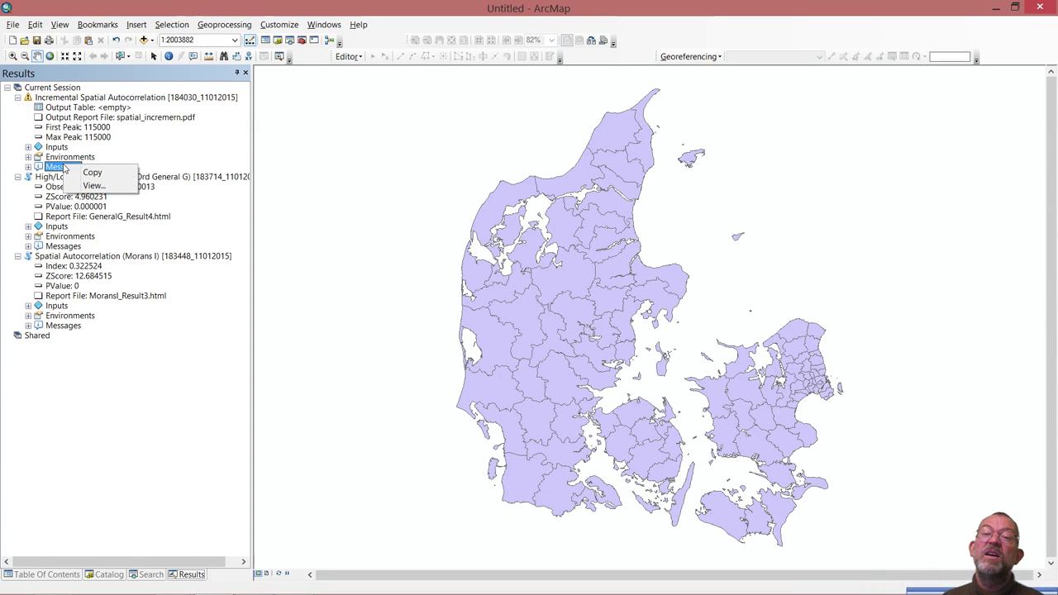
click(93, 187)
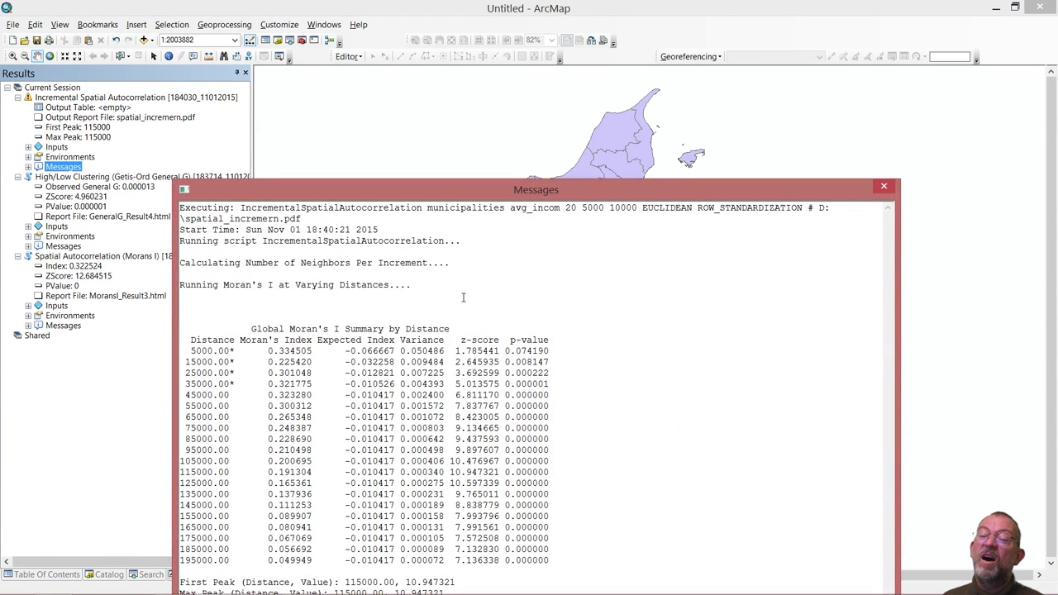
click(883, 187)
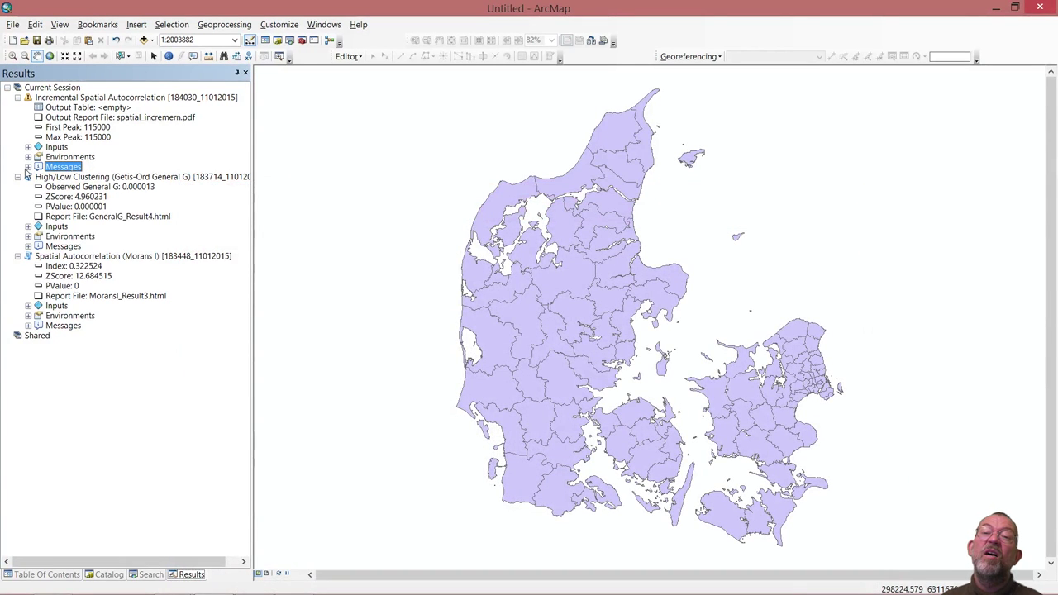
Expand the Incremental Spatial Autocorrelation messages within the results tree and review the distance rows and peak entries
click(28, 166)
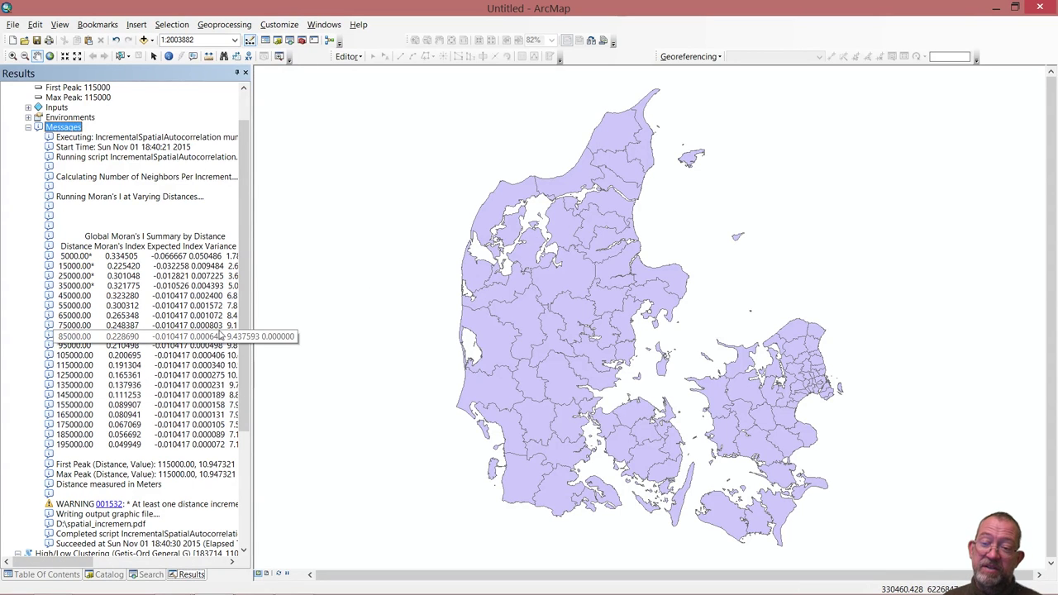
scroll(248, 246, up, 1)
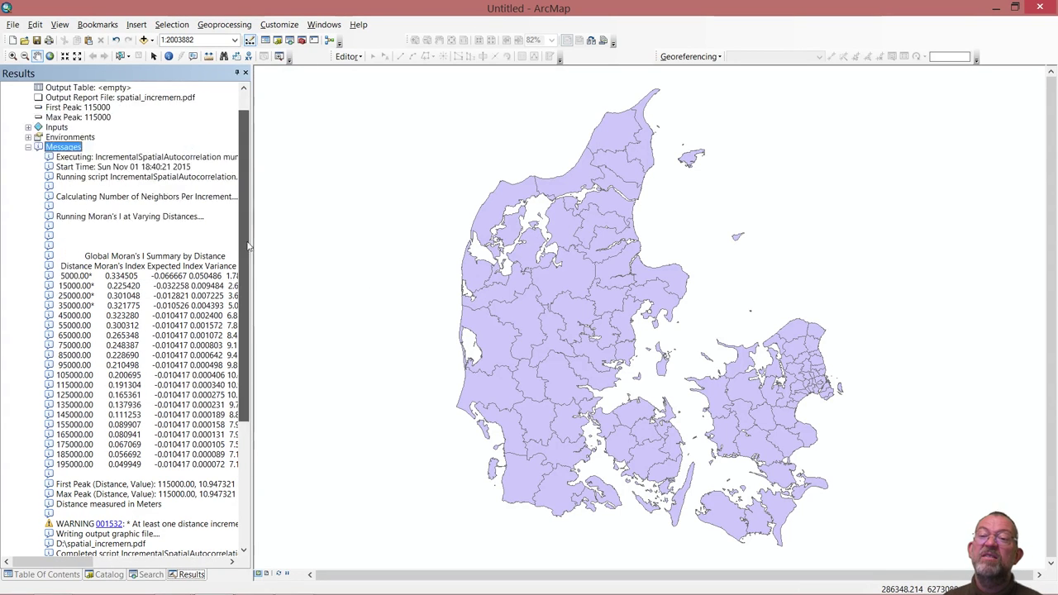
scroll(248, 246, up, 1)
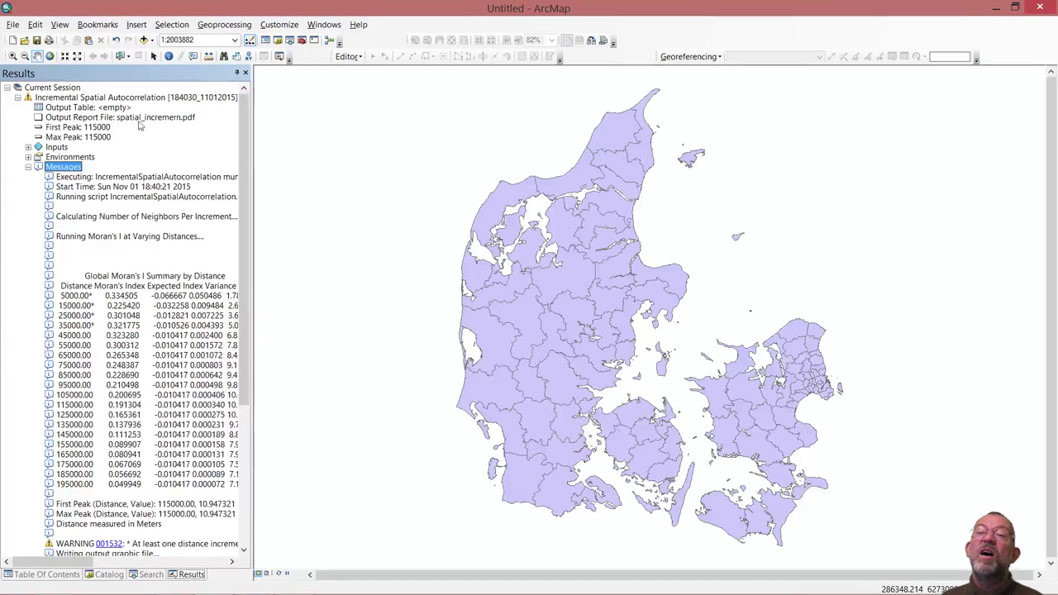
Open the spatial_incremern.pdf report, examine the z-score by distance graph and the Global Moran's I summary pages, and close it
double_click(98, 122)
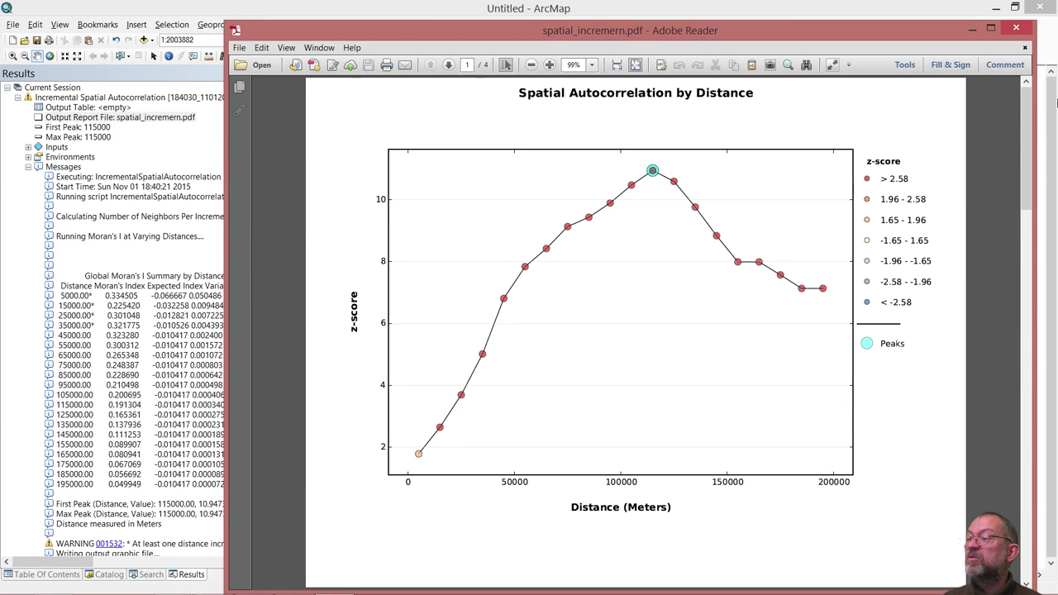
drag(1029, 146, 1023, 395)
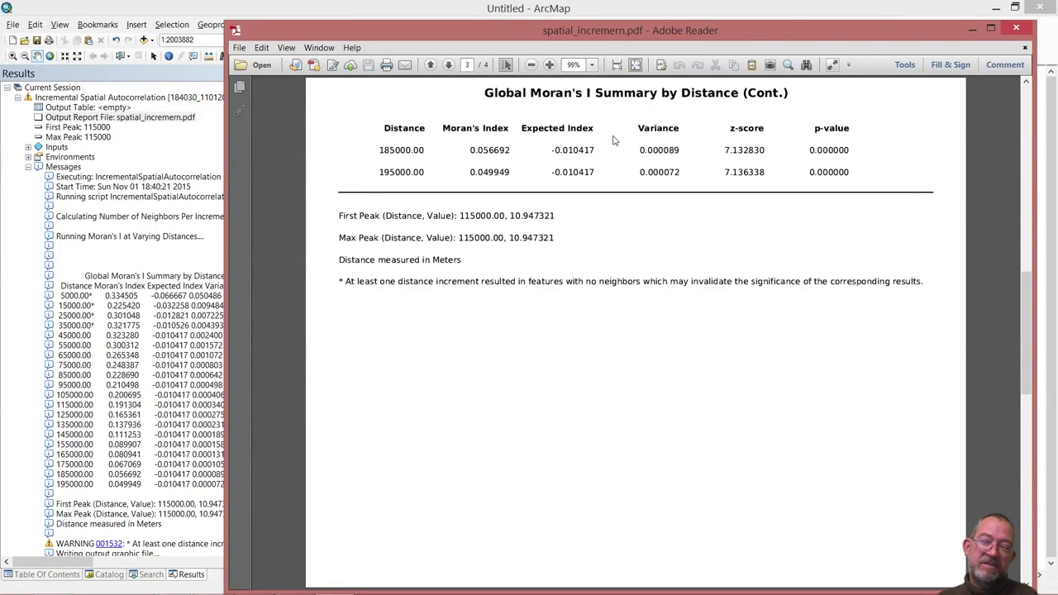
click(1015, 29)
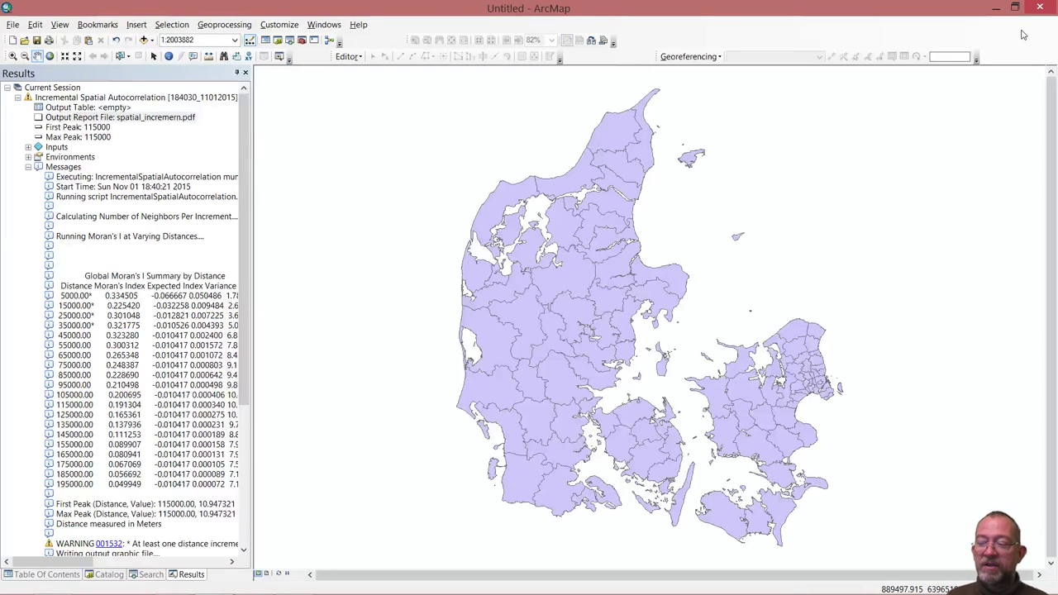
Switch to the PowerPoint slide show, advance to the Local Clustering slide, read it, and return to ArcMap
key(alt+Tab)
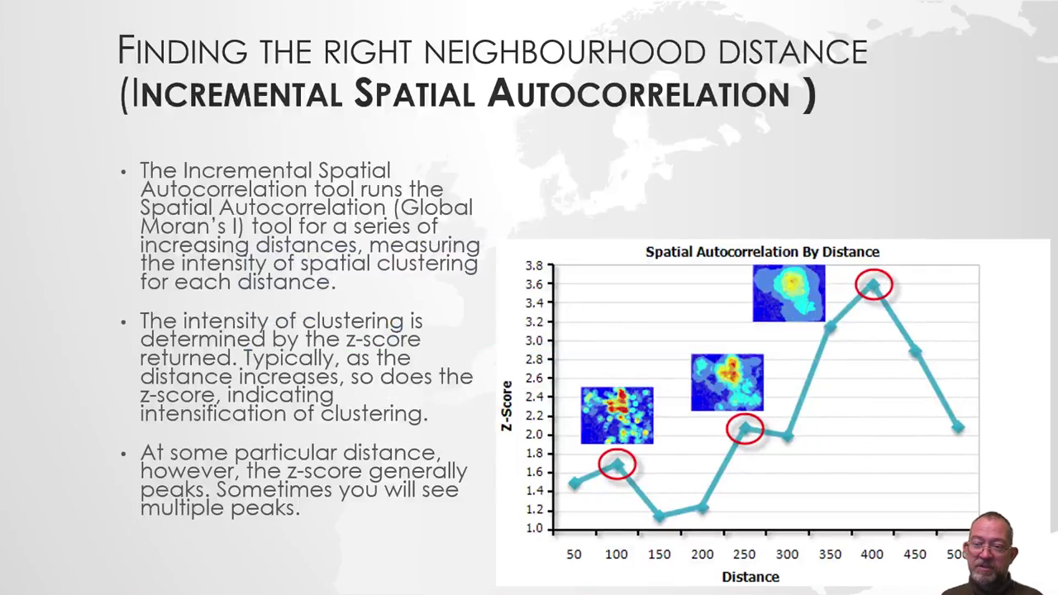
key(Right)
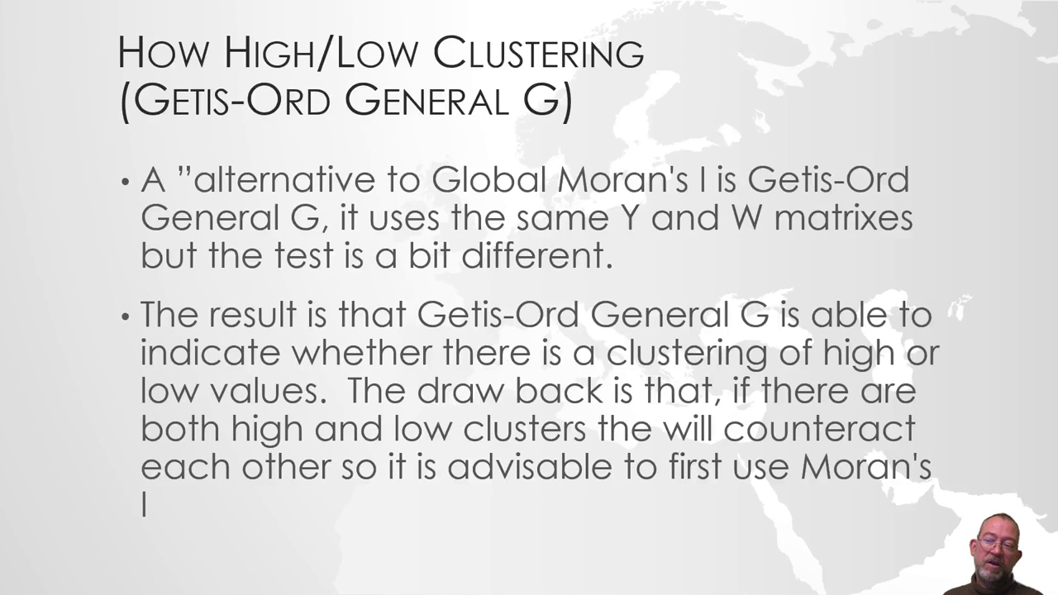
key(Right)
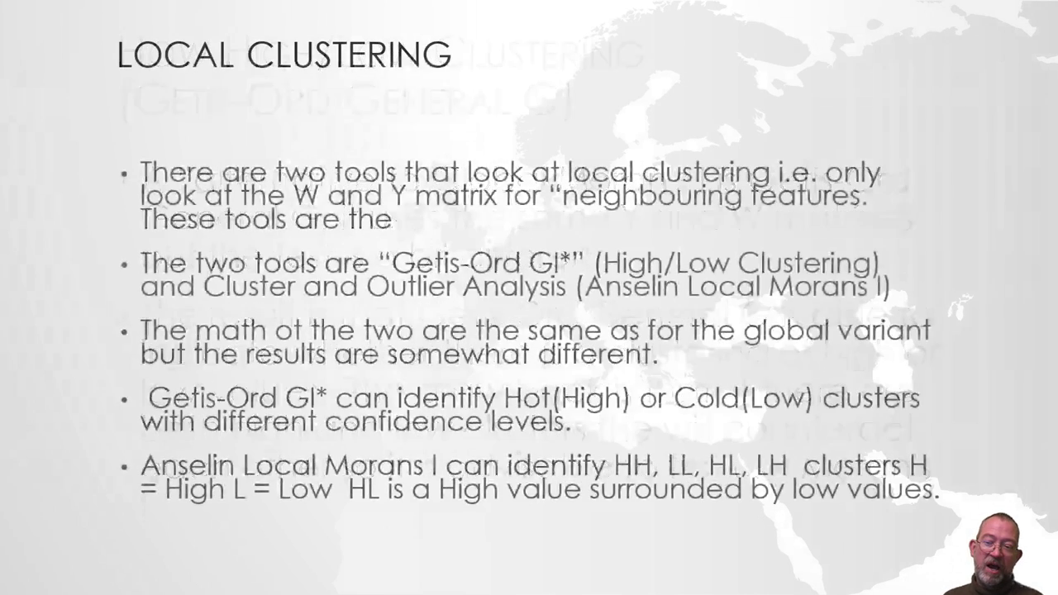
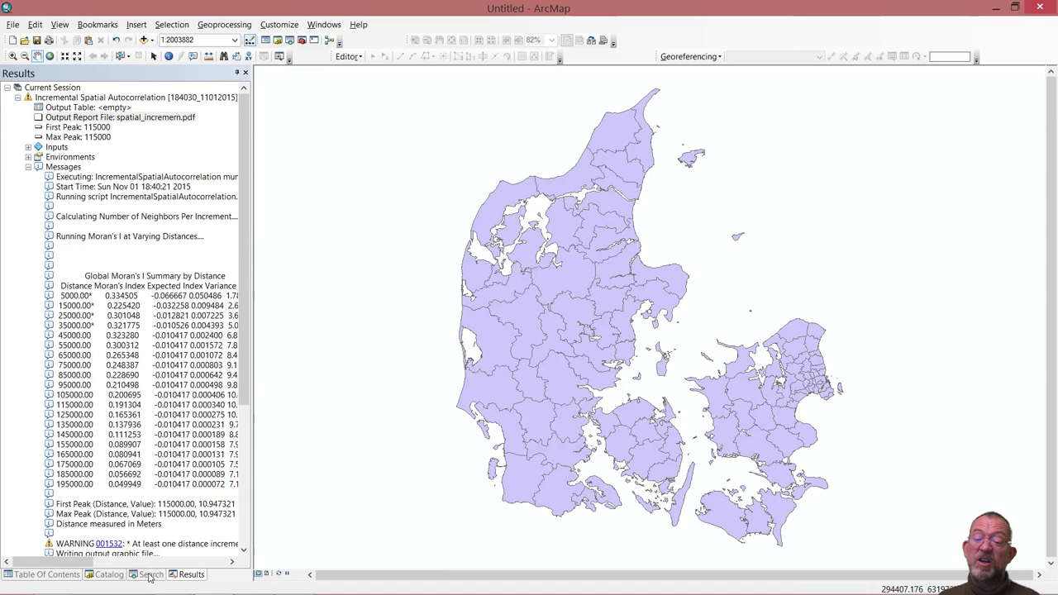
Open the Hot Spot Analysis (Getis-Ord Gi*) tool with municipalities as the input feature class and avg_incom as the input field
click(107, 574)
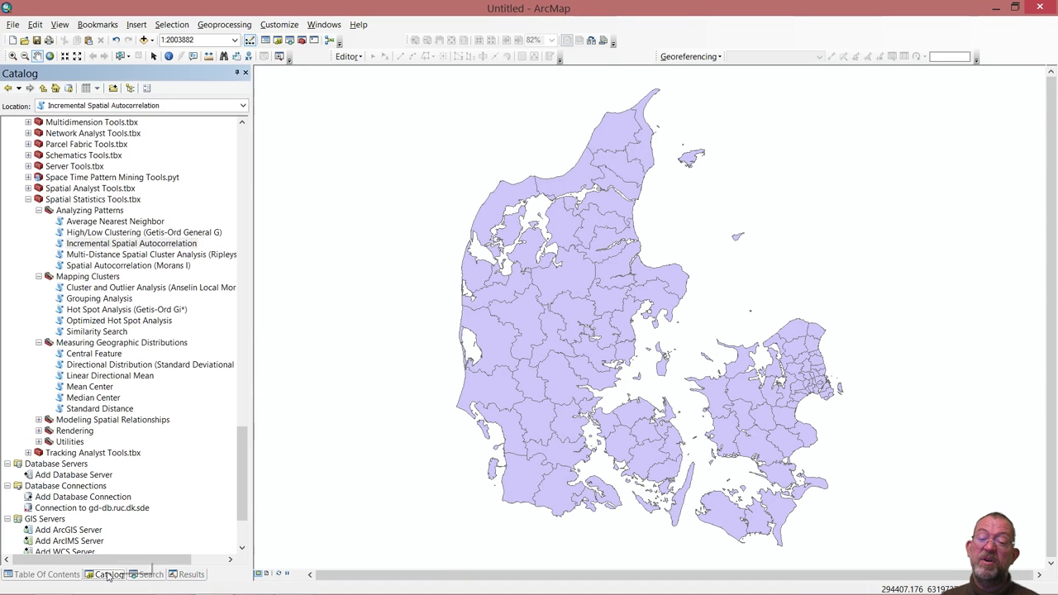
click(93, 311)
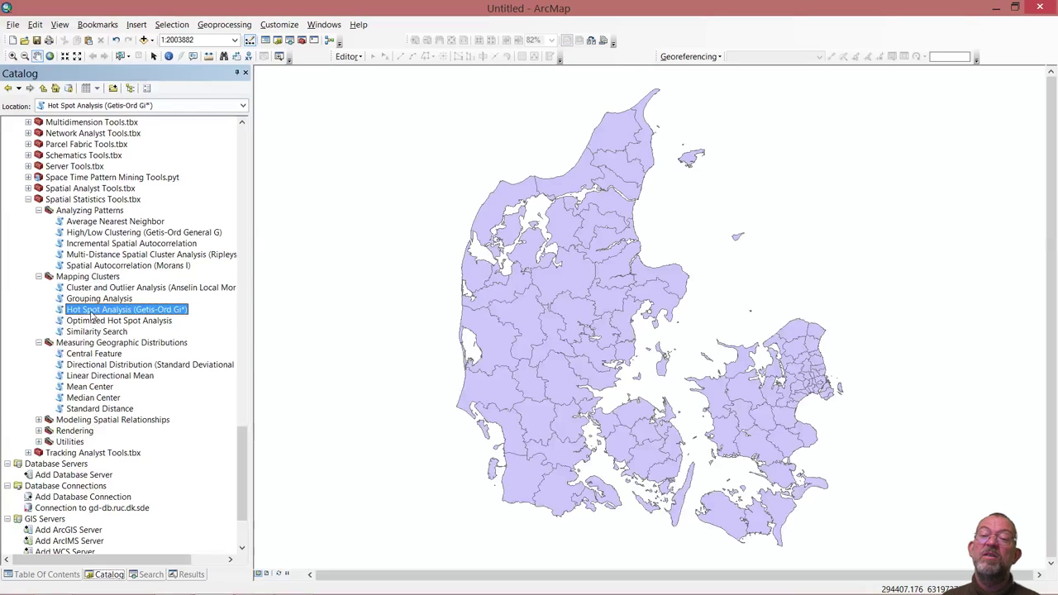
double_click(93, 313)
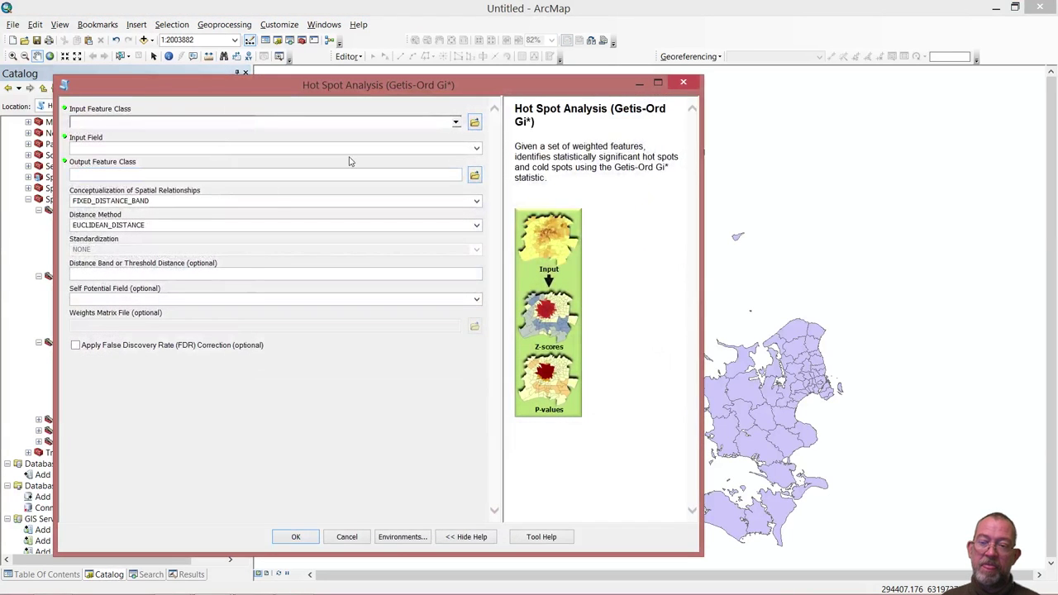
click(456, 123)
click(122, 136)
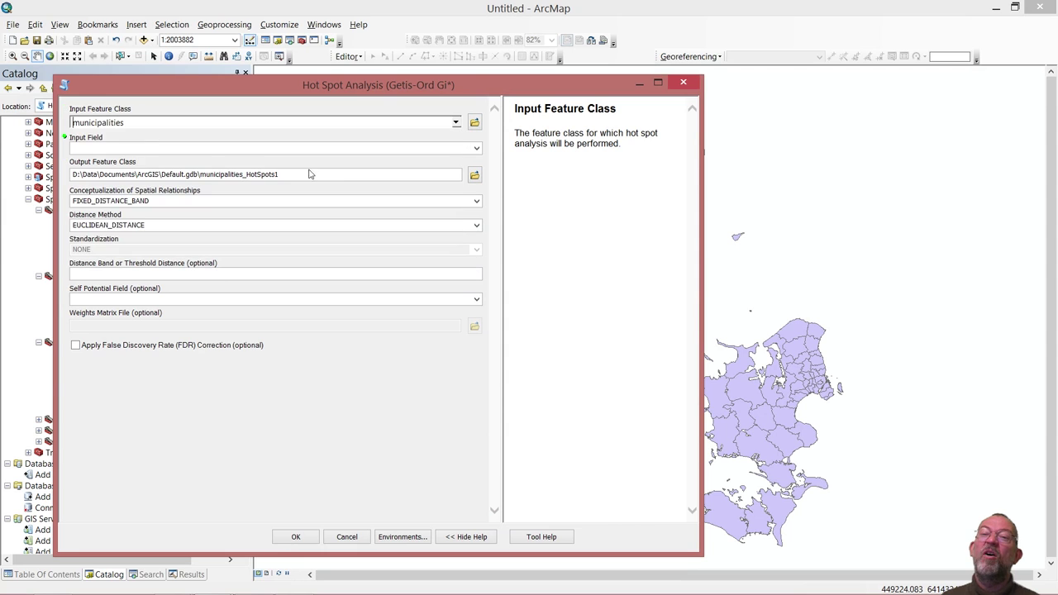
click(476, 150)
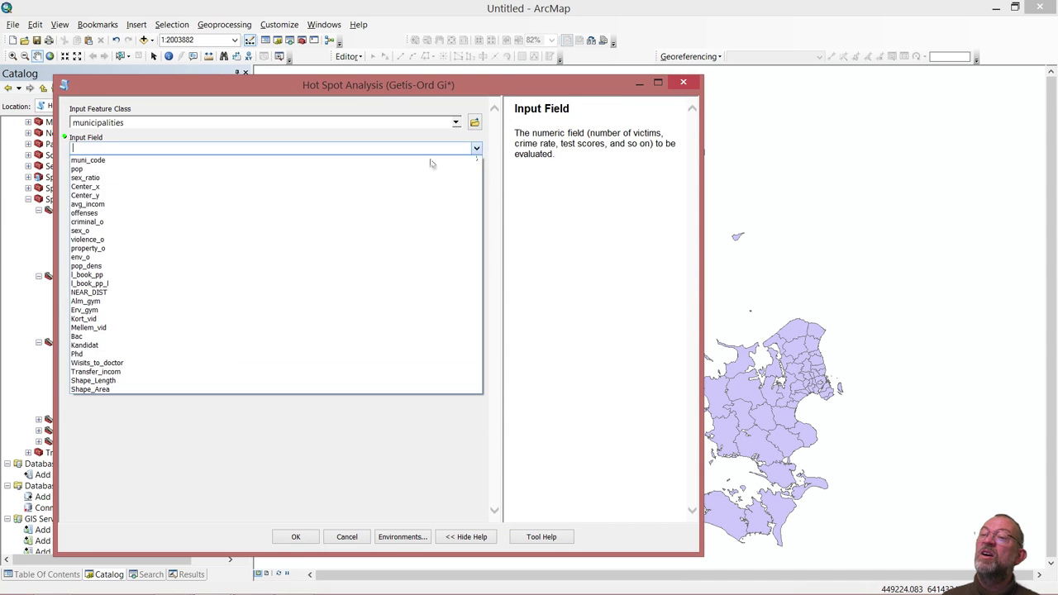
click(235, 204)
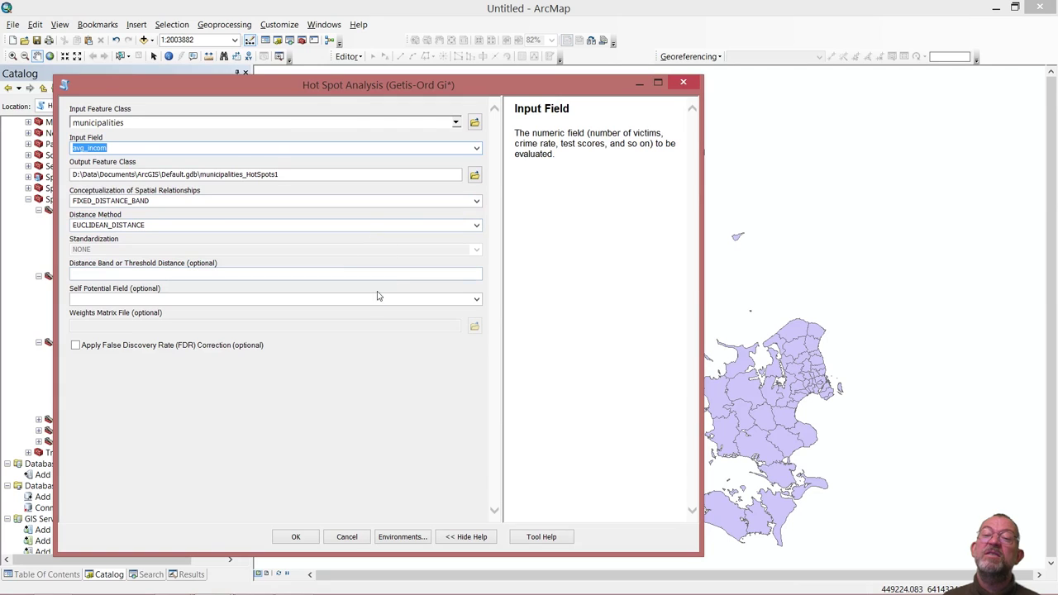
Run the hot spot analysis with a threshold distance of 100000 and display the output layer's legend
click(473, 277)
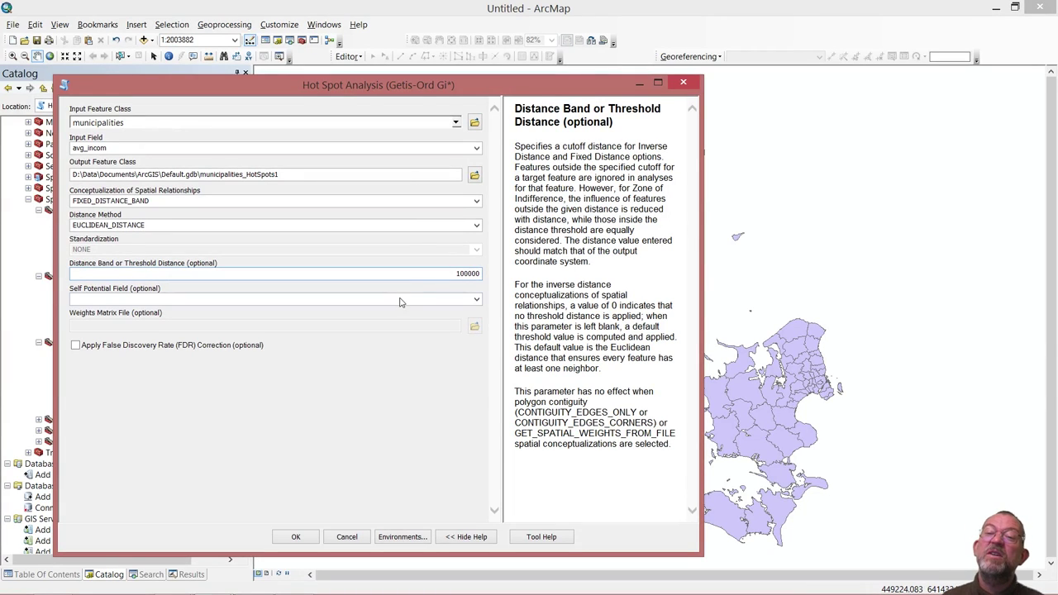
click(381, 409)
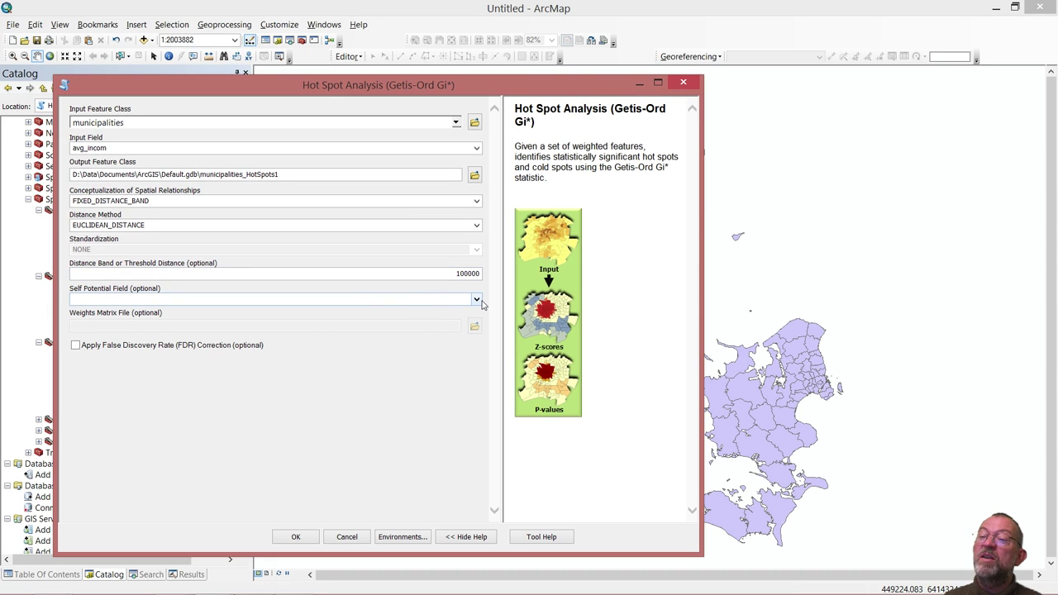
click(295, 537)
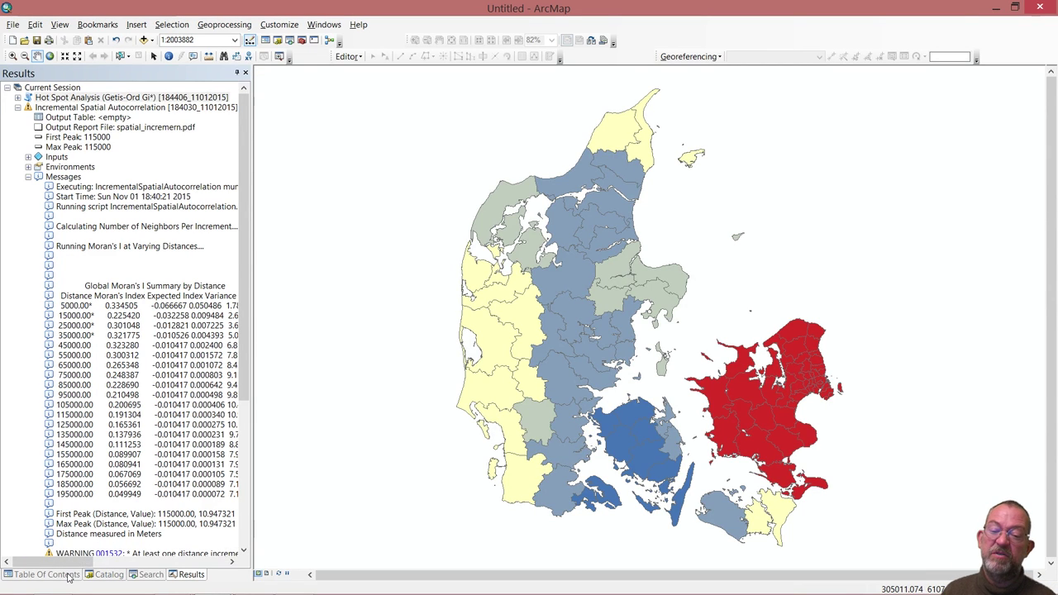
click(68, 574)
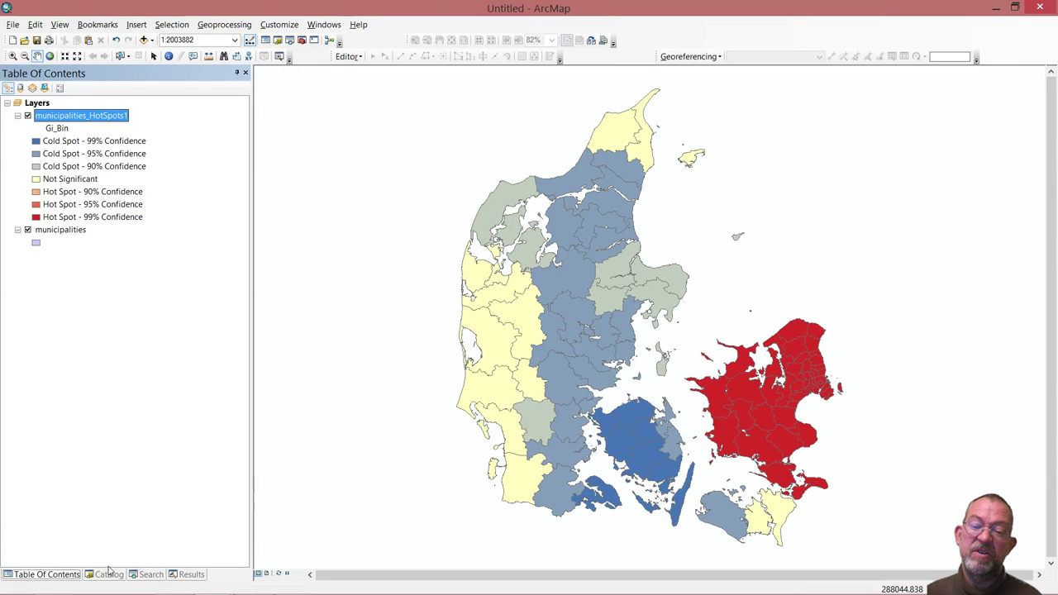
Rerun the previous Hot Spot Analysis from the session results with INVERSE_DISTANCE as the spatial relationships conceptualization, and display the output layer's legend
drag(195, 574, 126, 324)
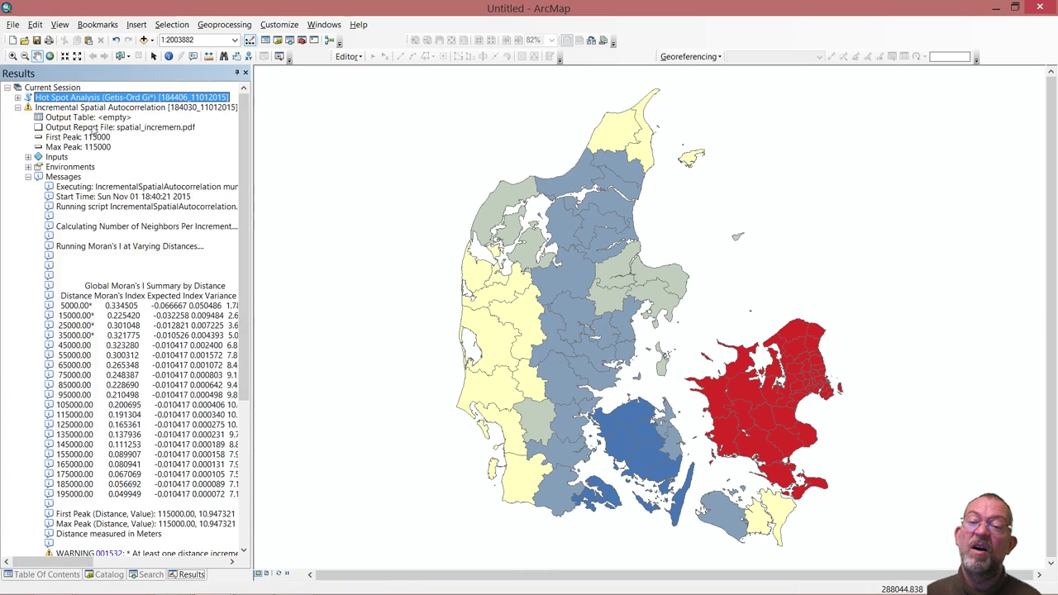
double_click(39, 96)
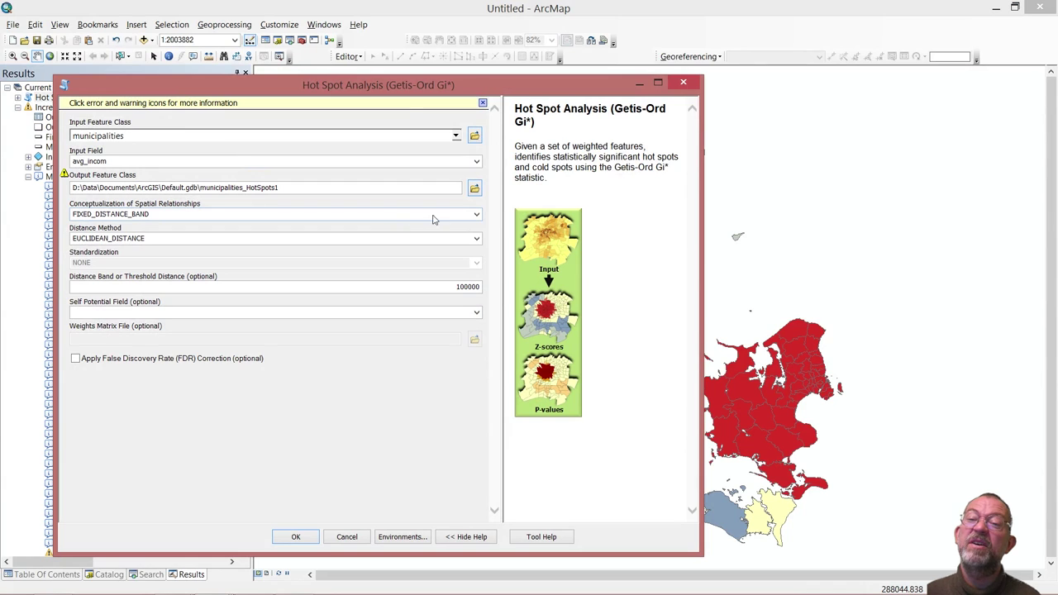
click(465, 217)
click(476, 214)
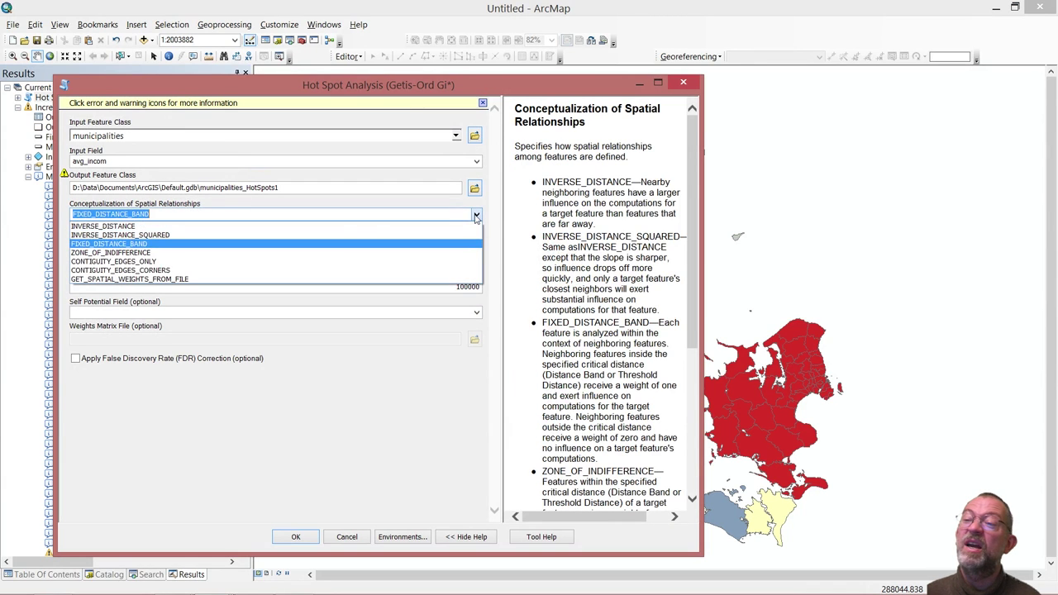
click(332, 228)
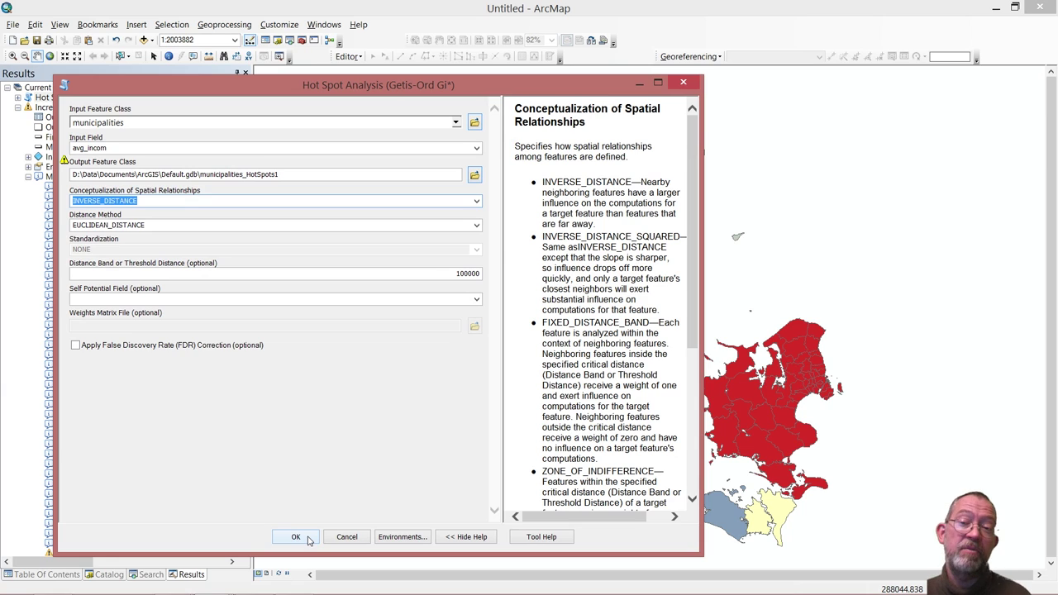
click(295, 536)
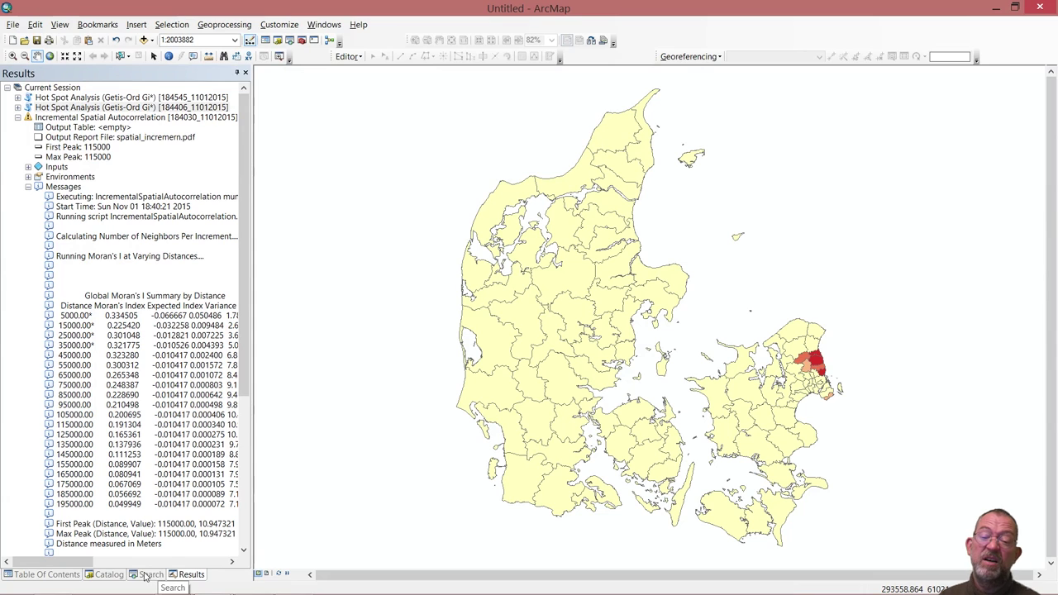
click(47, 574)
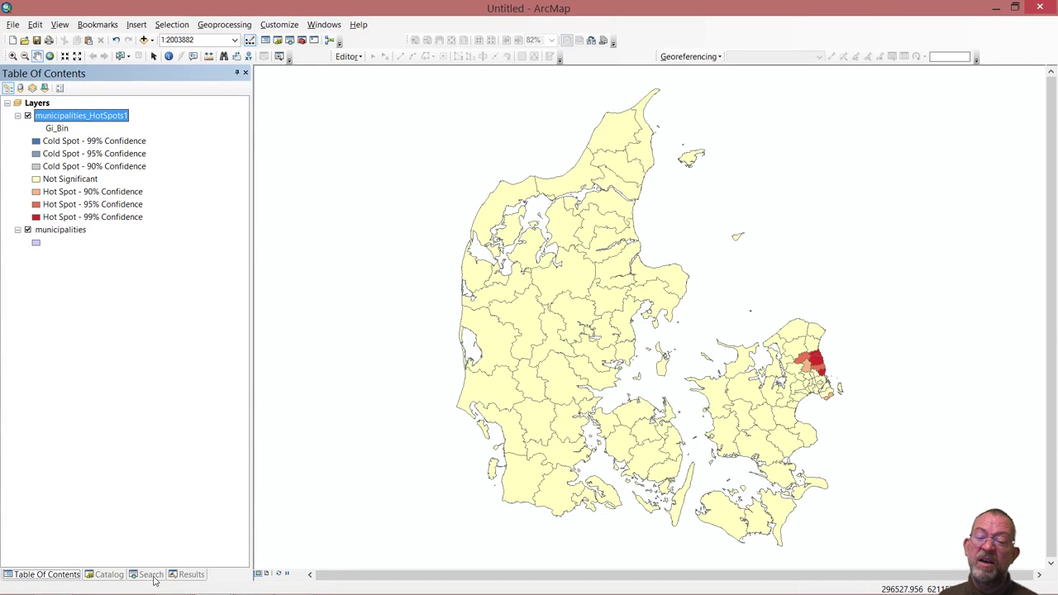
Open the Cluster and Outlier Analysis (Anselin Local Morans I) tool with municipalities as the input feature class and avg_incom as the input field
click(109, 576)
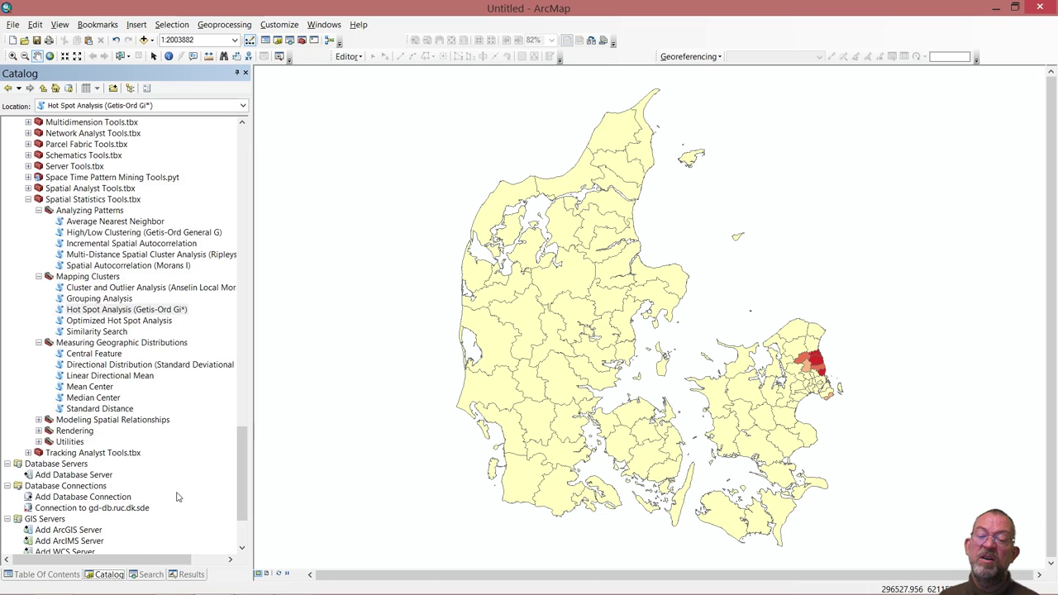
double_click(123, 288)
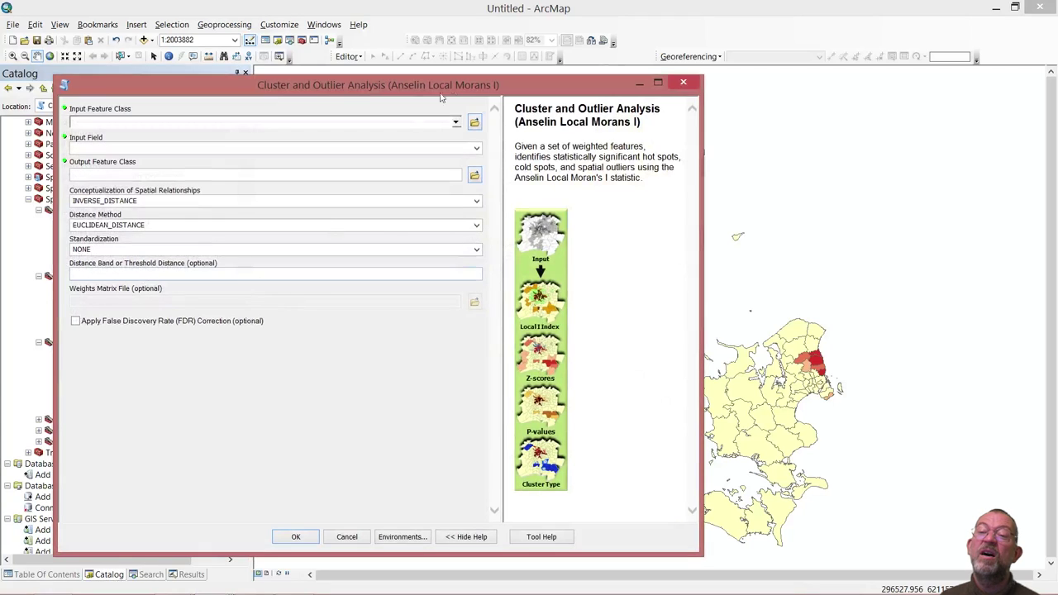
click(455, 122)
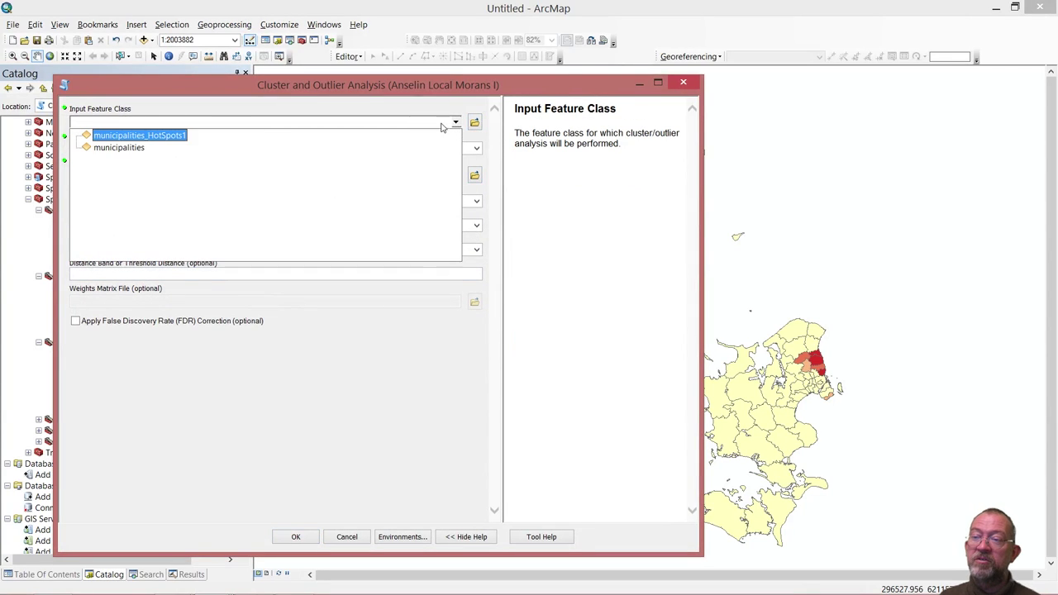
click(128, 154)
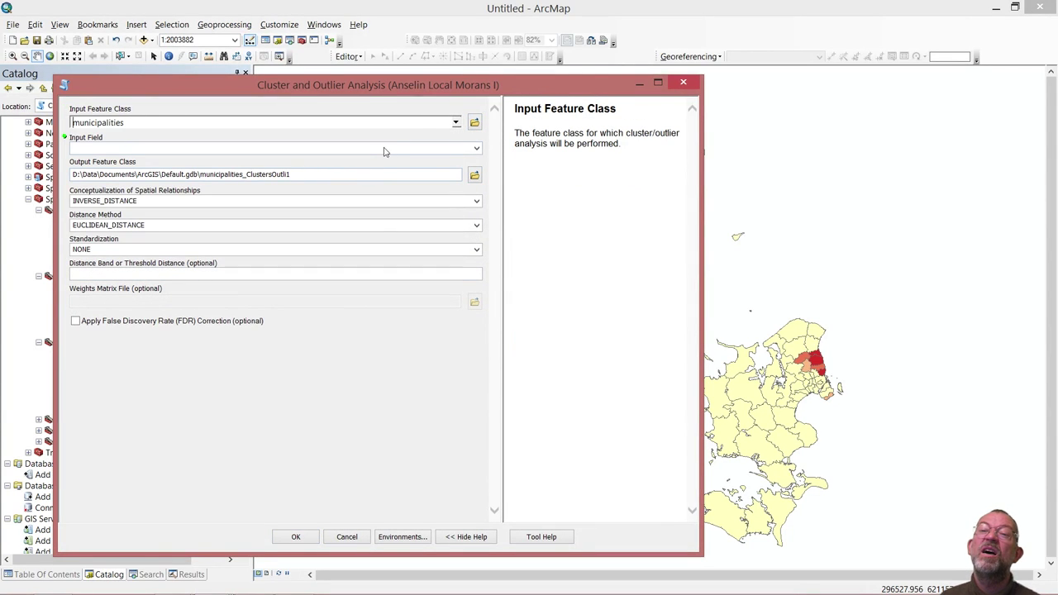
click(476, 149)
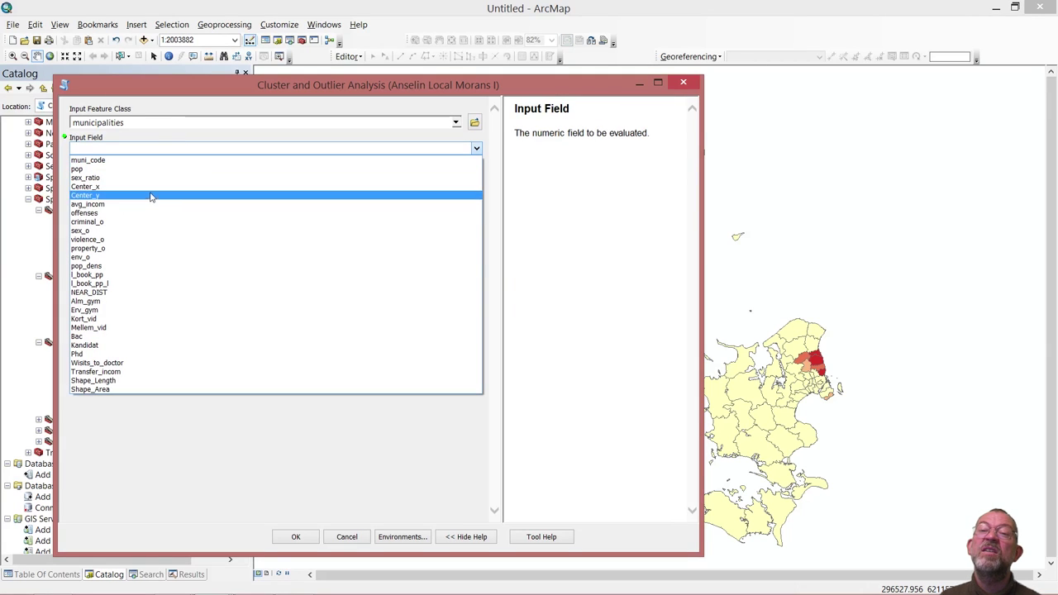
click(152, 207)
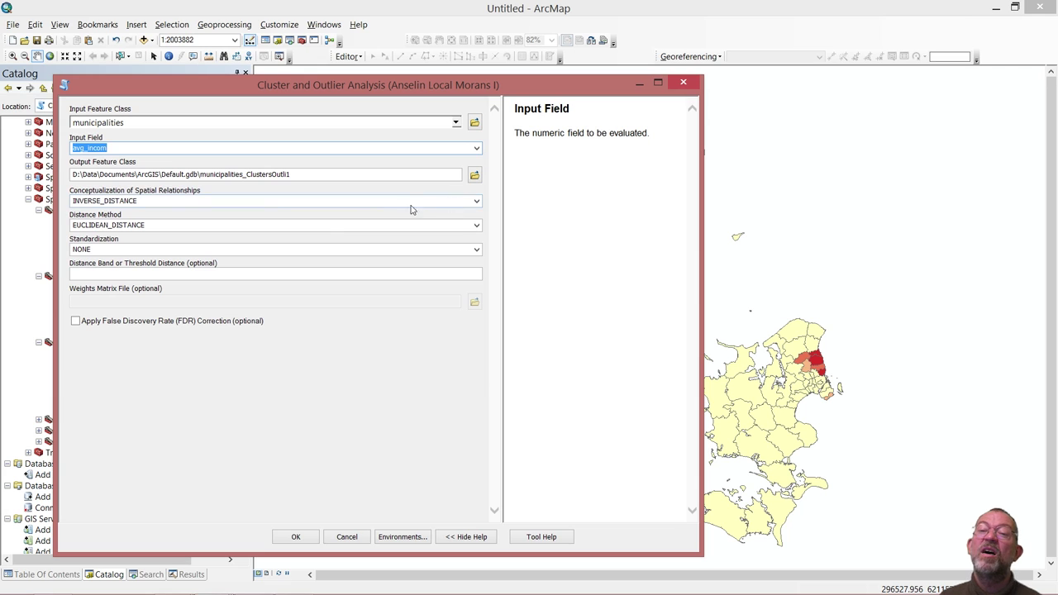
Run the cluster and outlier analysis with a threshold distance of 100000 and ROW standardization, and display the output layer's legend
click(436, 279)
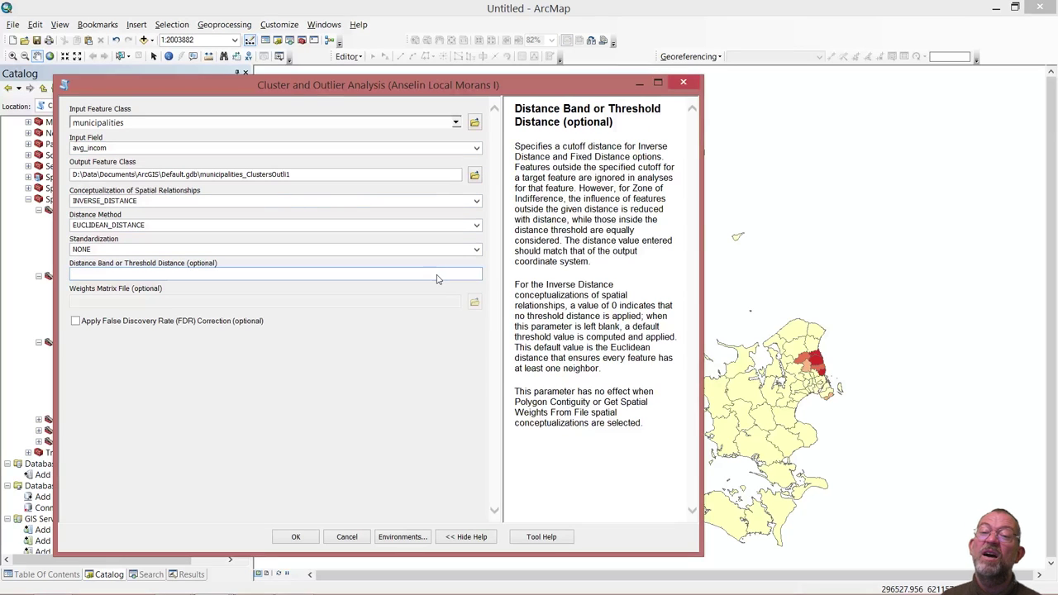
text(100000)
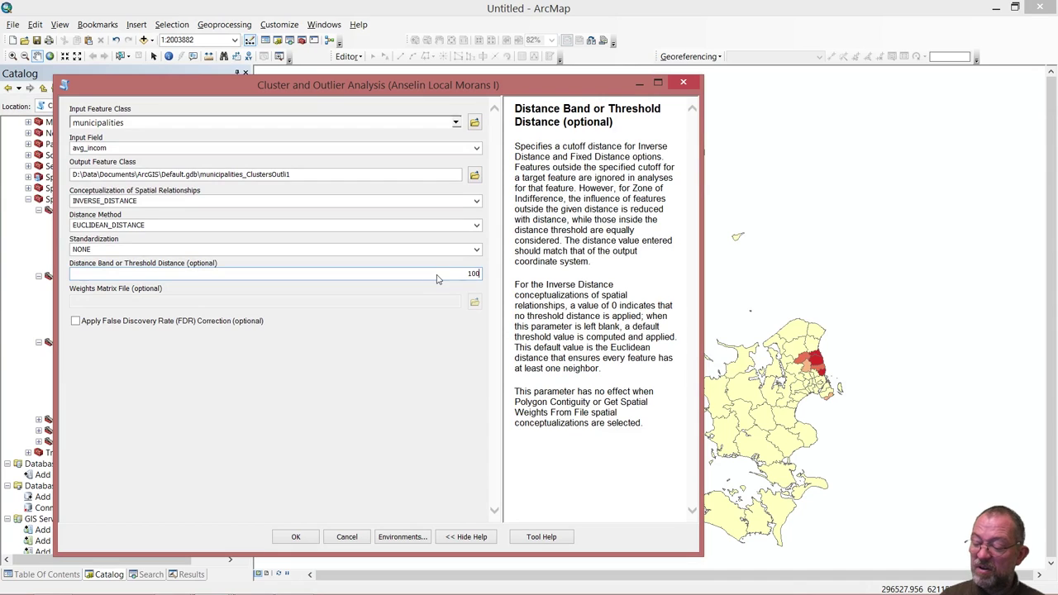
click(477, 249)
click(369, 270)
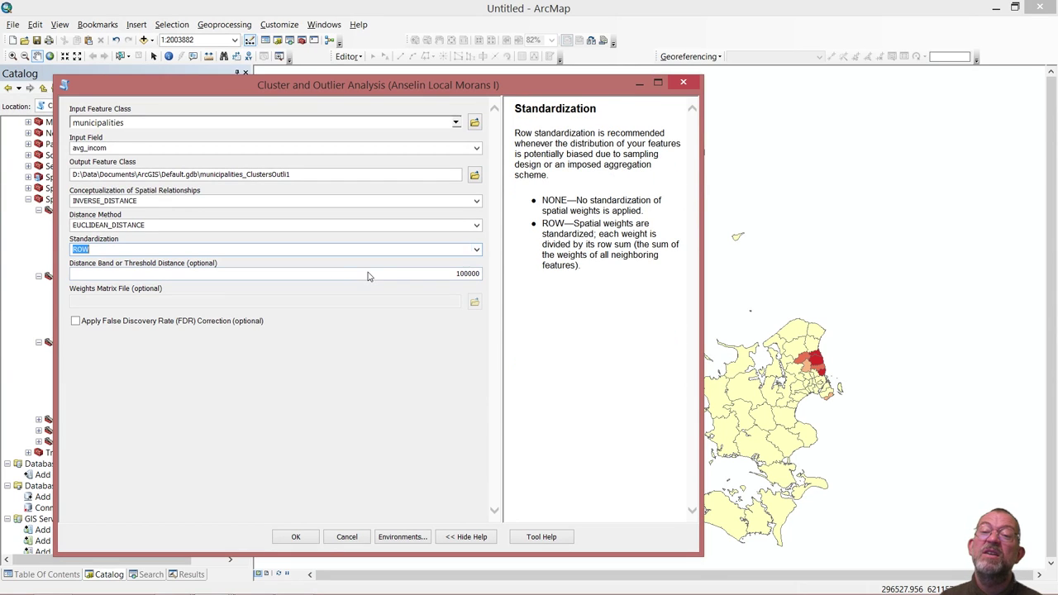
click(294, 535)
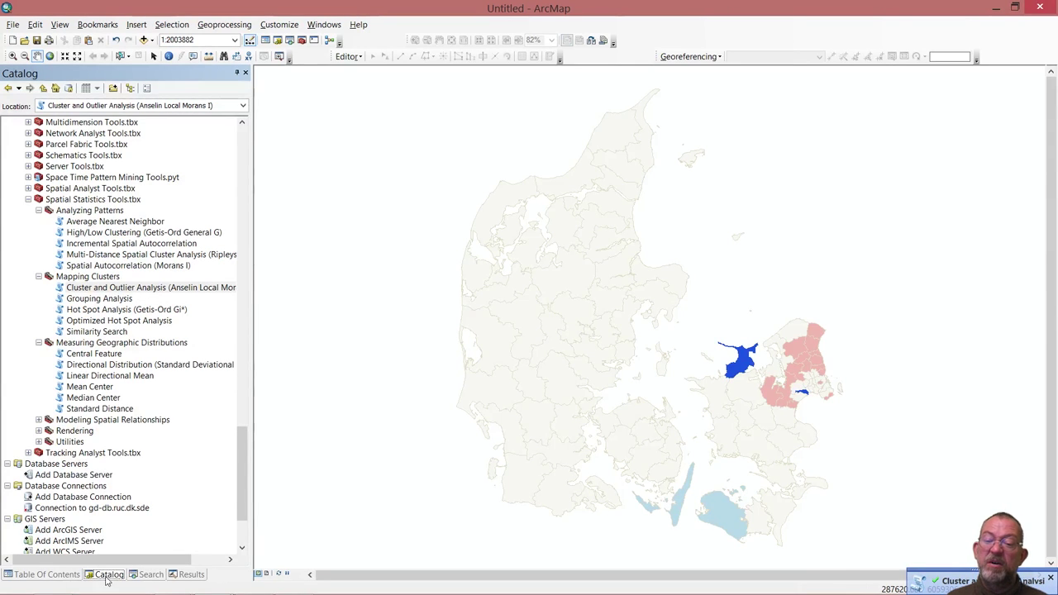
click(46, 576)
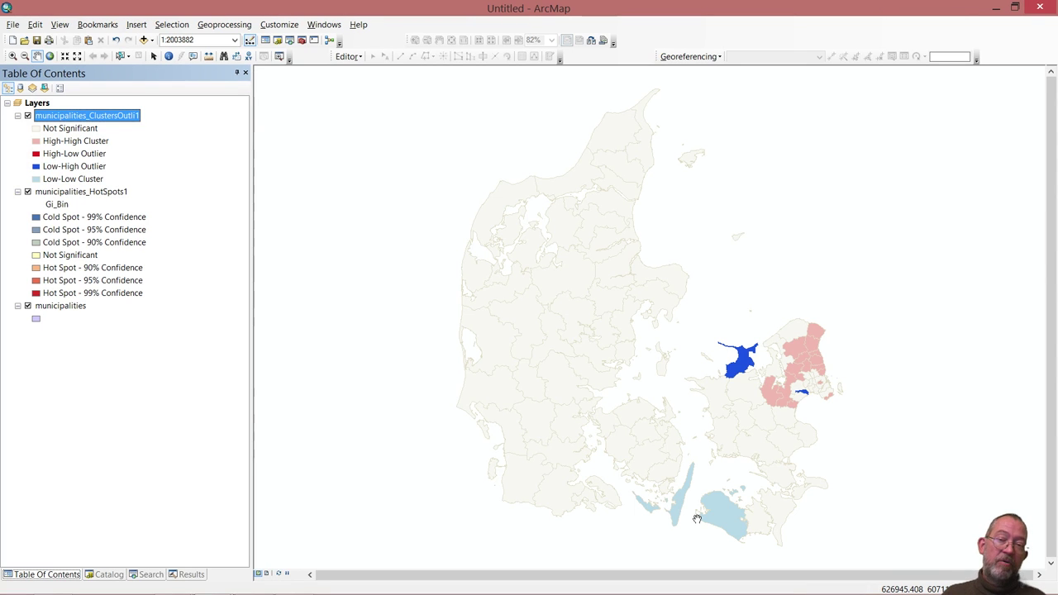
Switch to the PowerPoint slide show of spatial statistics analysing patterns.pptx
key(alt+Tab)
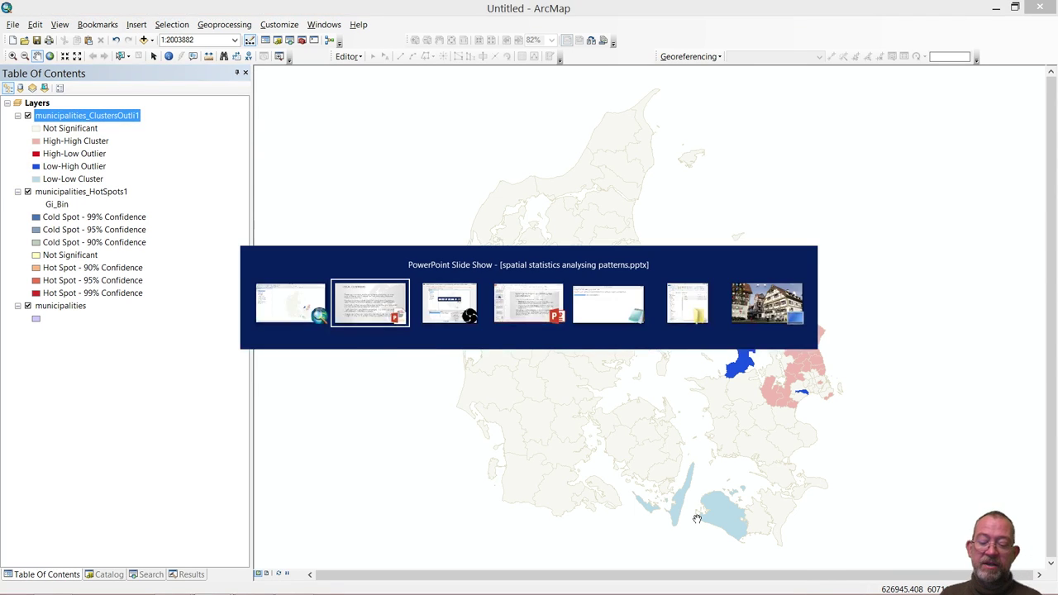